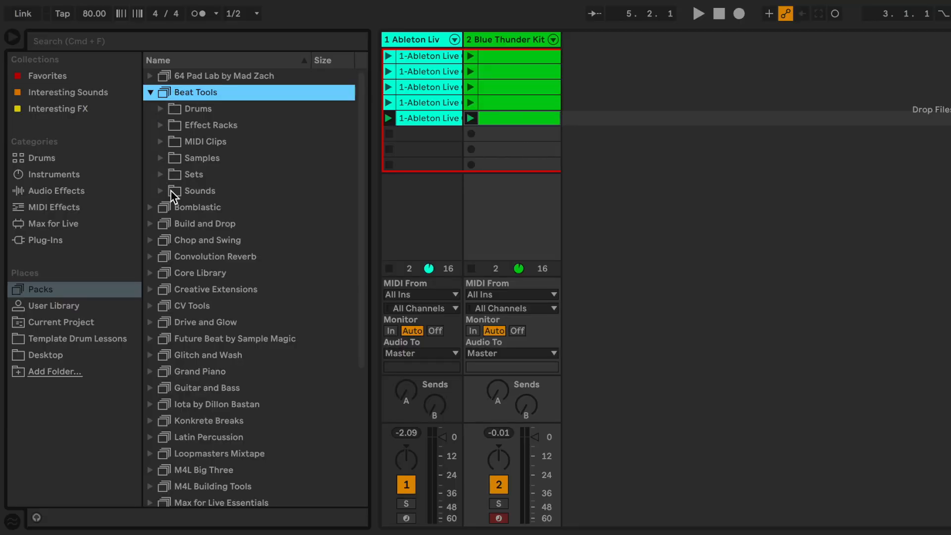
# Expand Samples > Loops and Chords > Drum Loops > 74 - 98 bpm and launch scene 2
pyautogui.click(160, 158)
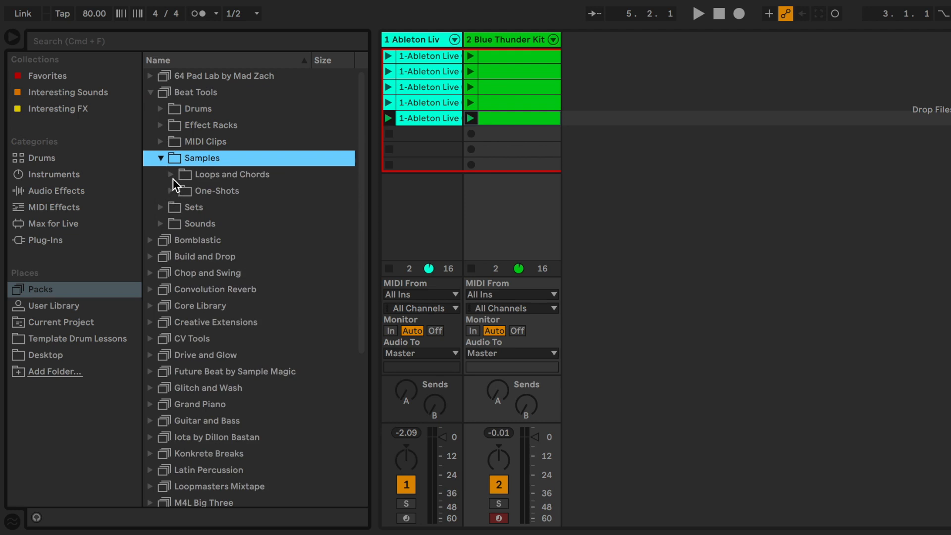
pyautogui.click(172, 177)
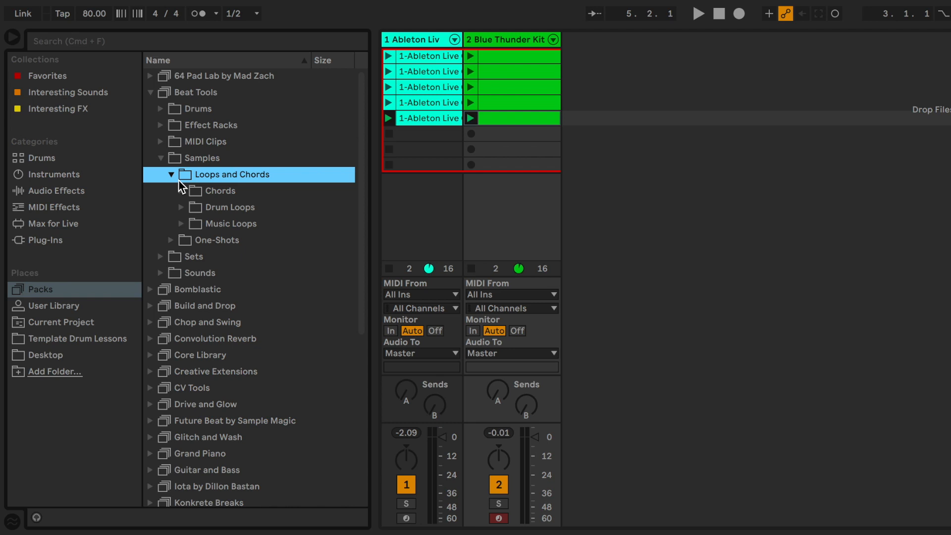
pyautogui.click(181, 208)
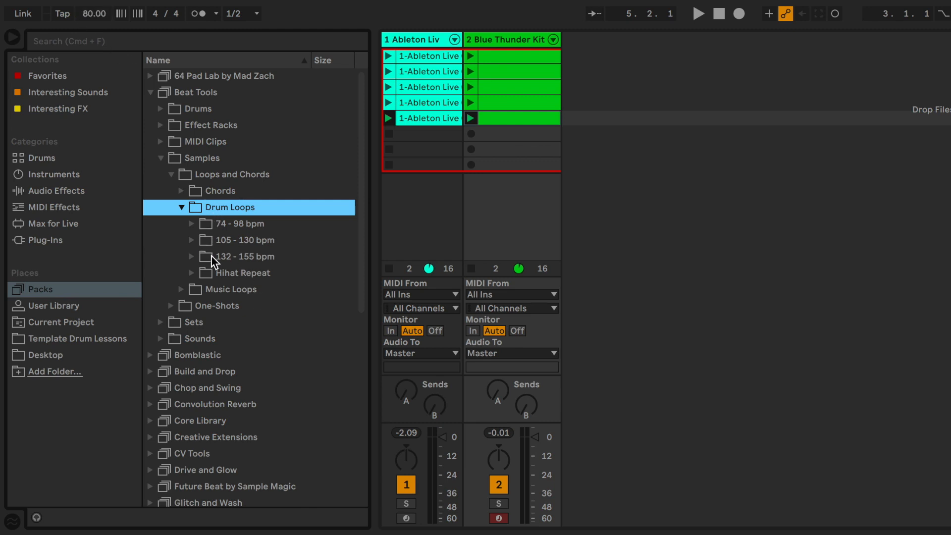
pyautogui.click(191, 223)
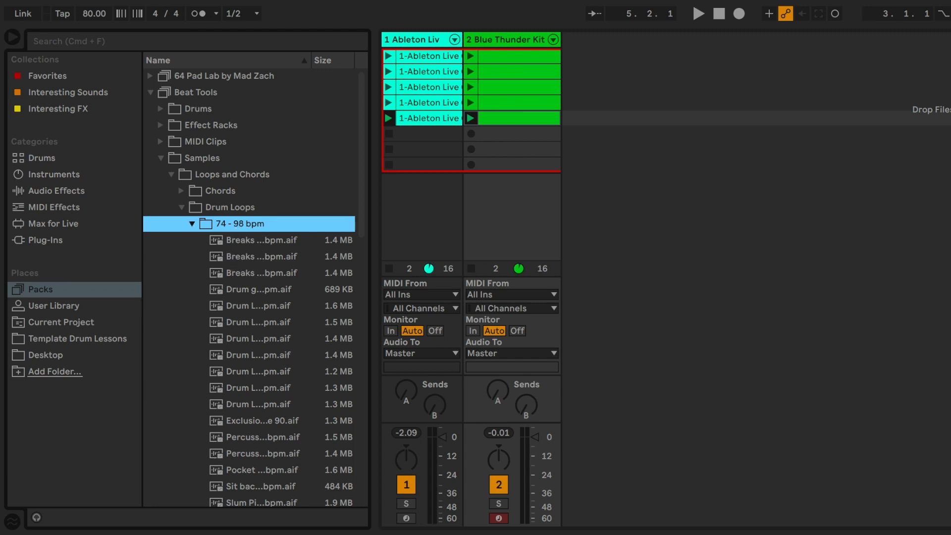
pyautogui.click(948, 71)
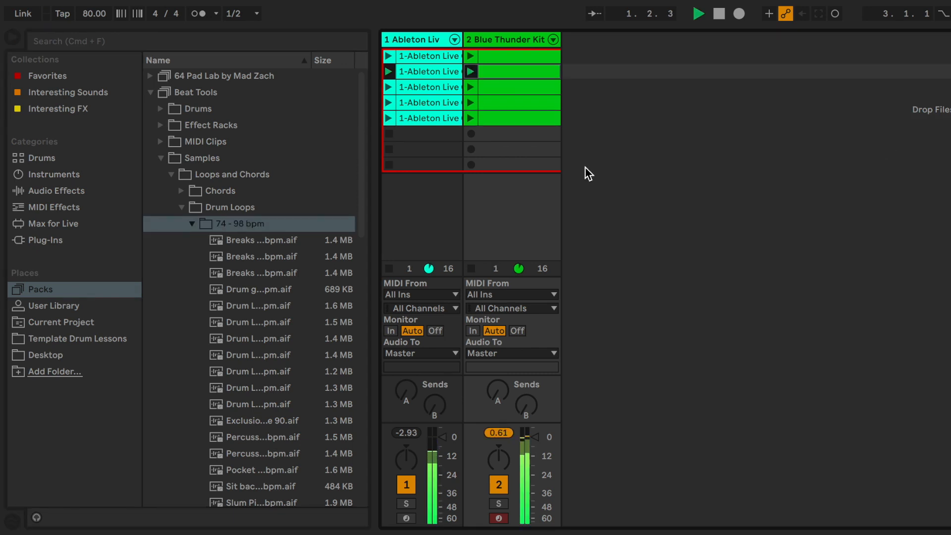
# Preview the three Breaks grooves, Drum groove Swing style 92 bpm and Drum Lock pattern 2 80 bpm
pyautogui.click(39, 521)
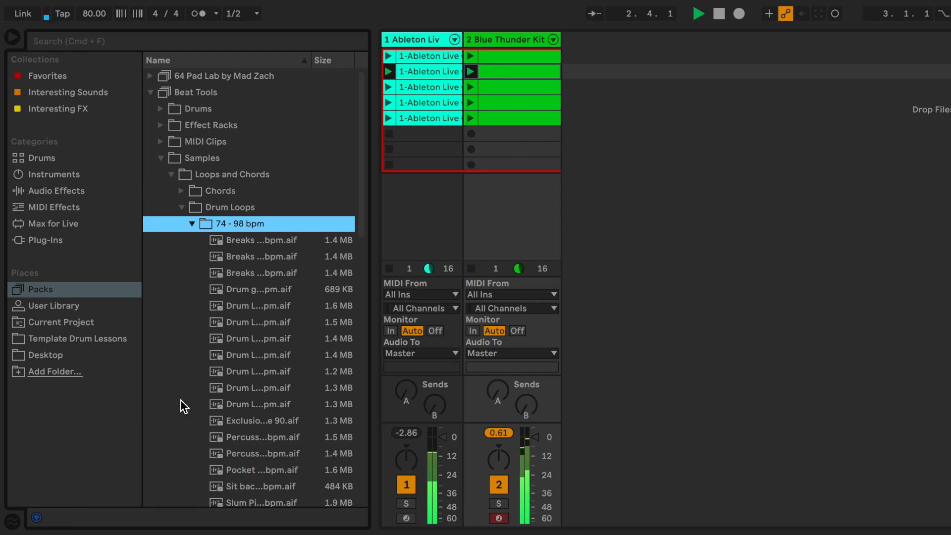
pyautogui.click(219, 242)
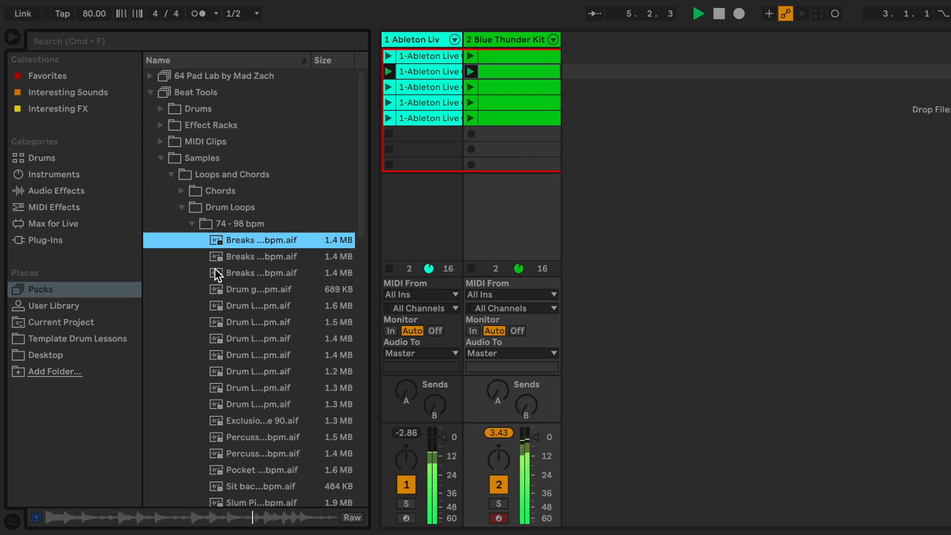
pyautogui.click(218, 260)
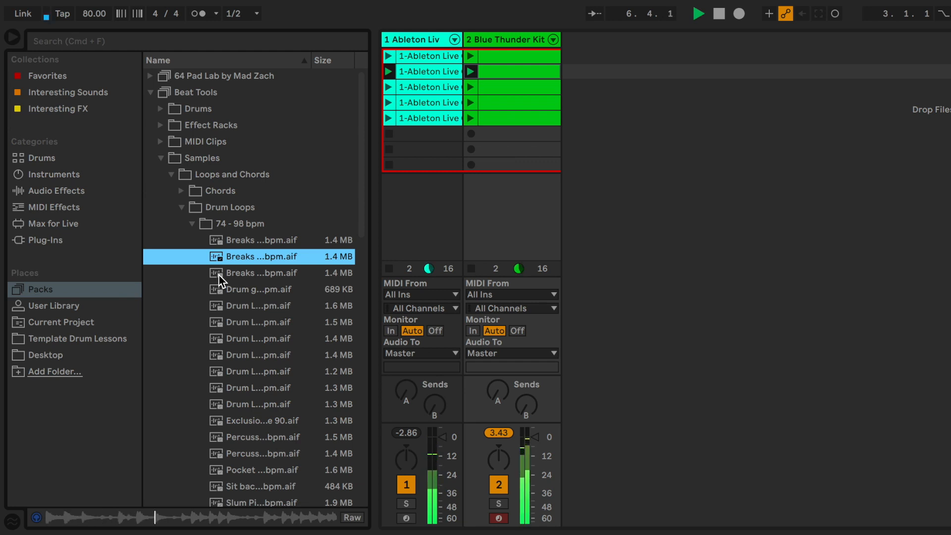
pyautogui.click(218, 275)
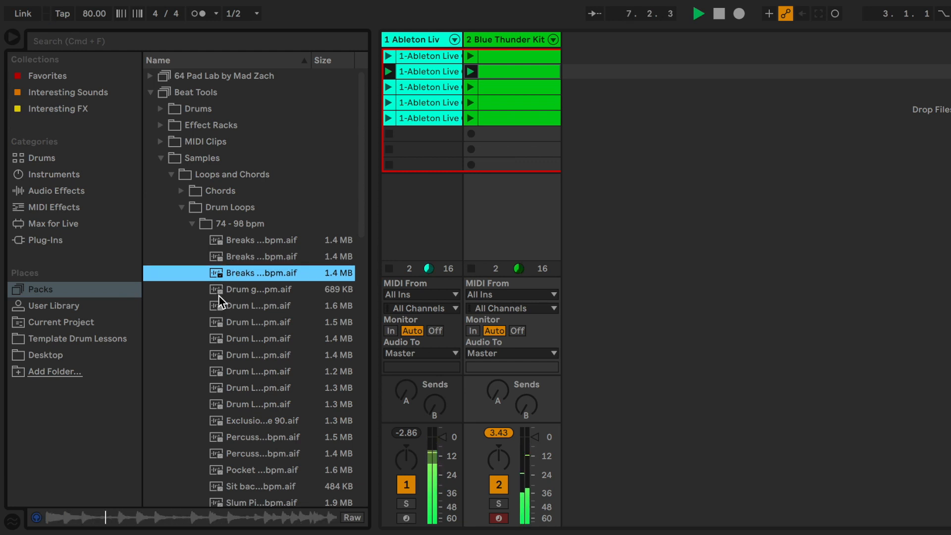
pyautogui.click(219, 293)
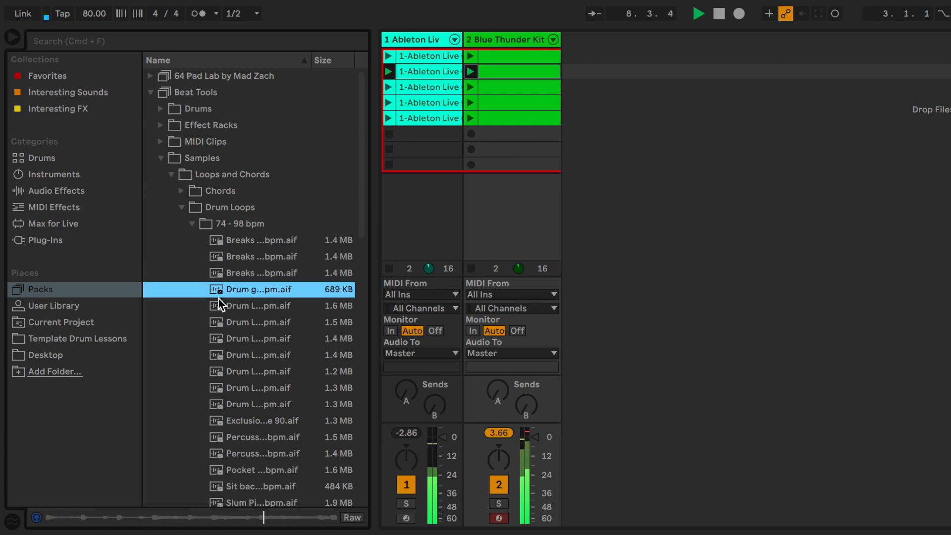
pyautogui.click(216, 321)
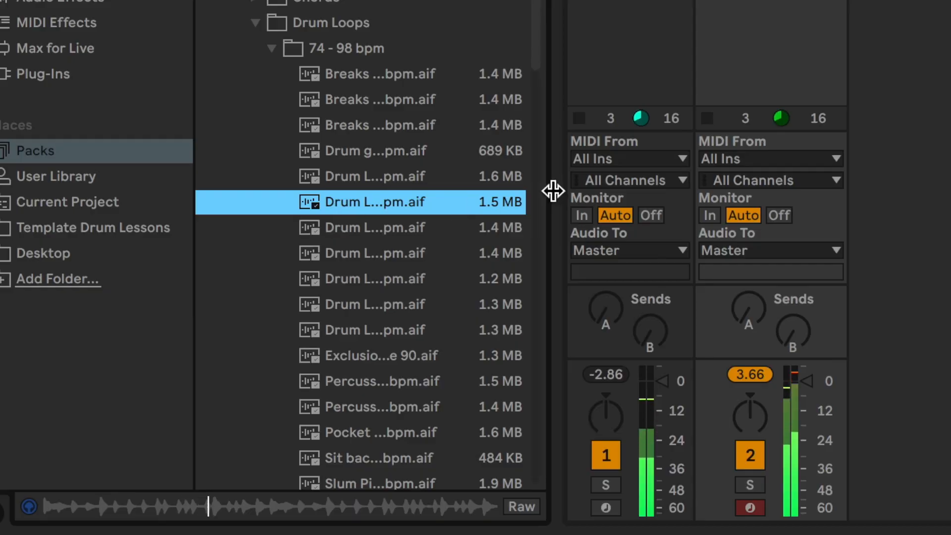
# Widen the browser and preview Drum Lock patterns 3, 4, 6, 10 and Percussion Conga pattern 01
pyautogui.moveTo(556, 188); pyautogui.dragTo(775, 189)
pyautogui.click(371, 227)
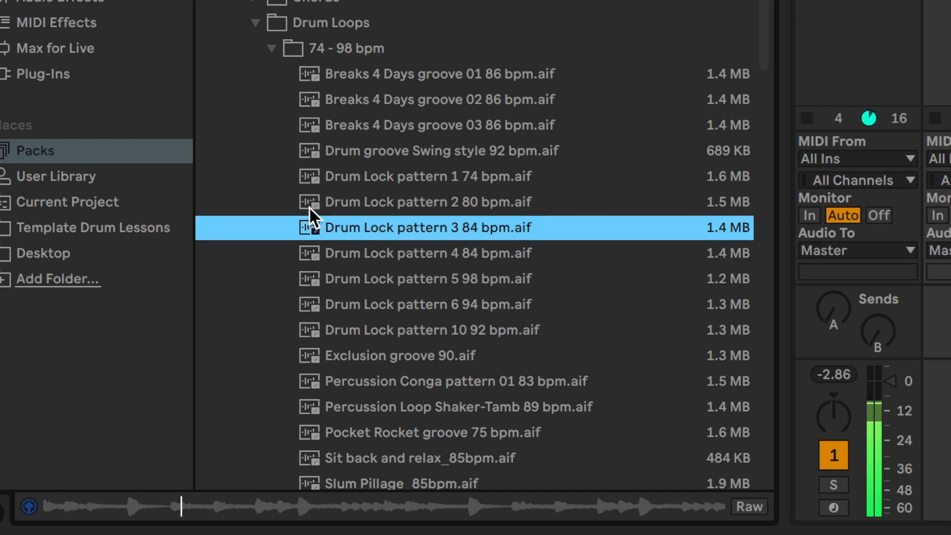
pyautogui.click(308, 255)
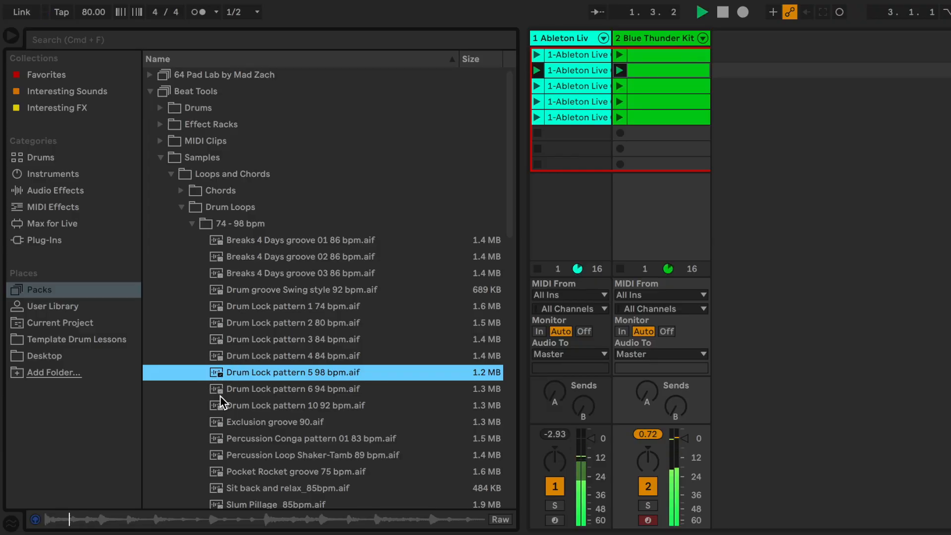
pyautogui.click(220, 396)
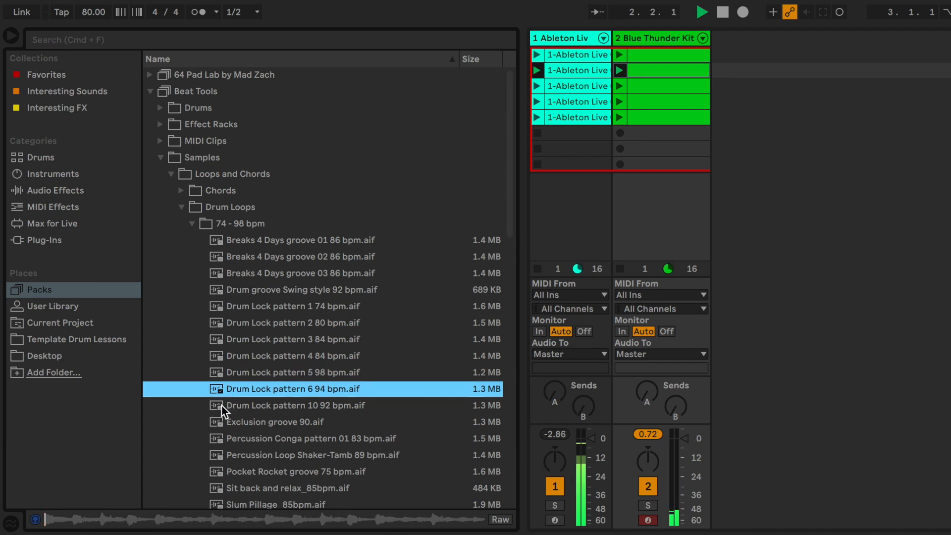
pyautogui.click(218, 403)
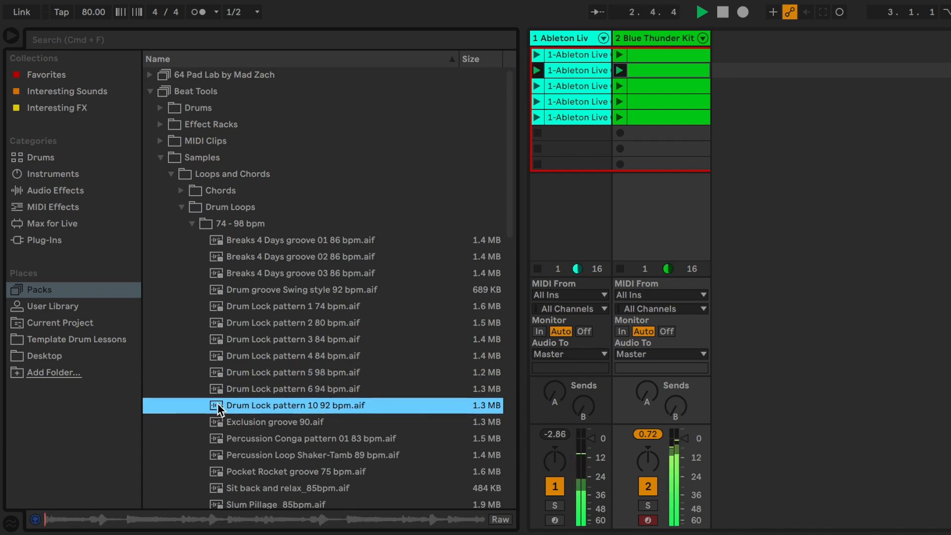
pyautogui.click(221, 439)
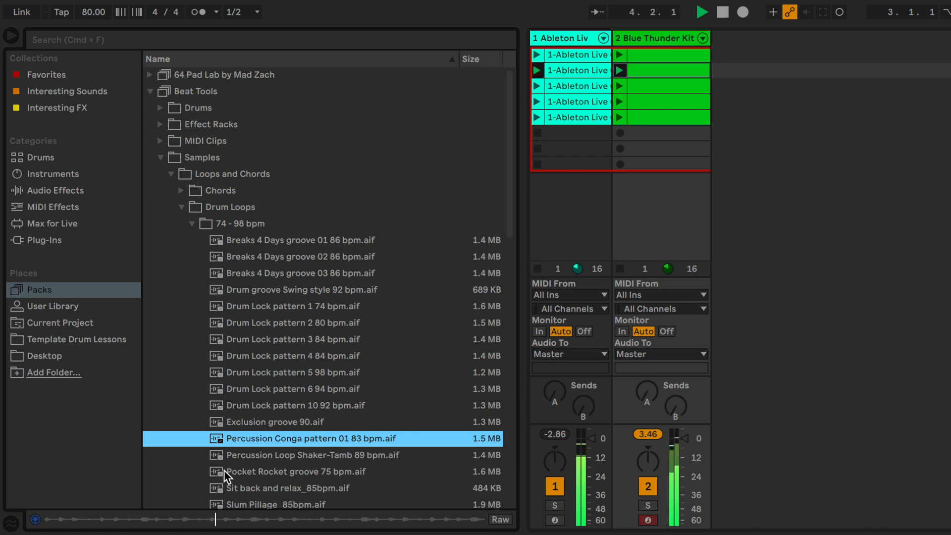
# Preview Shaker-Tamb 89 bpm, Pocket Rocket, Slum Pillage, the three Swayback Kit grooves and That Real
pyautogui.scroll(-5, 224, 471)
pyautogui.click(234, 337)
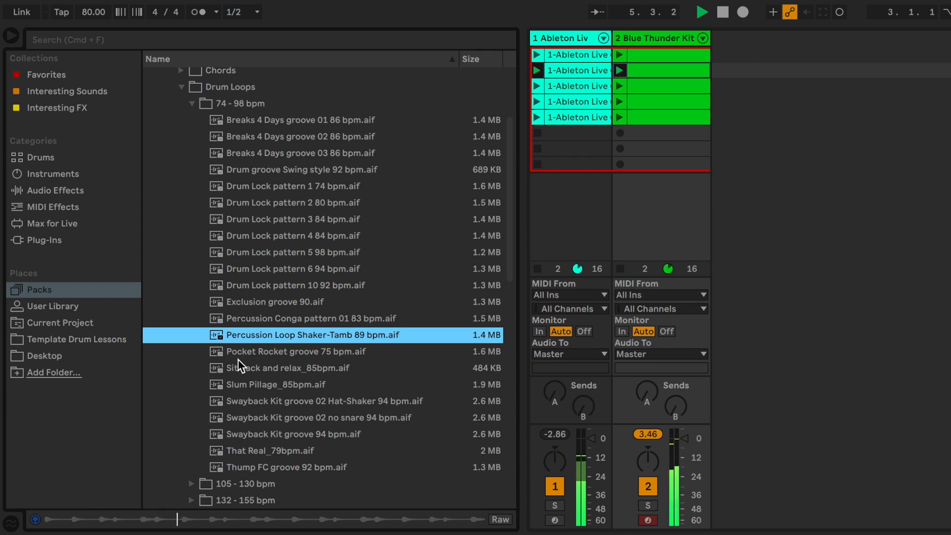
pyautogui.click(242, 352)
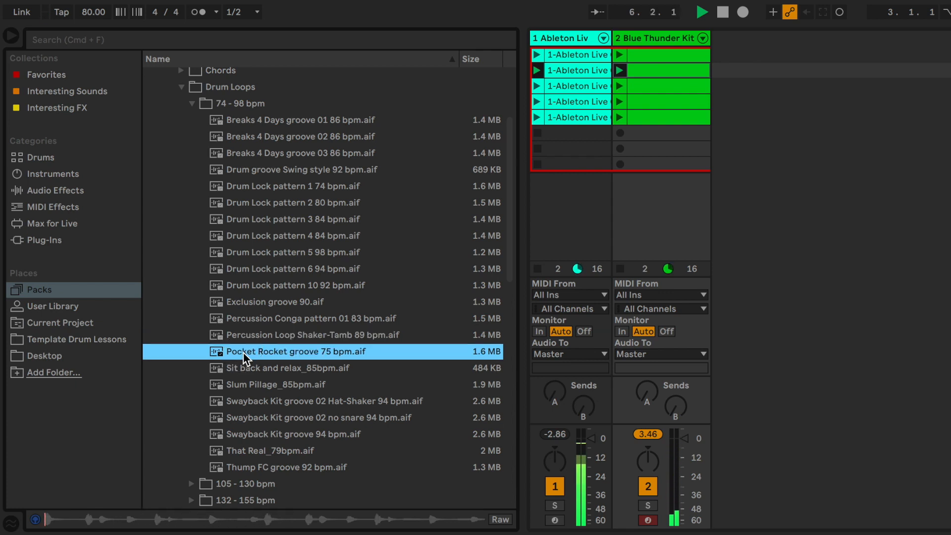
pyautogui.click(248, 385)
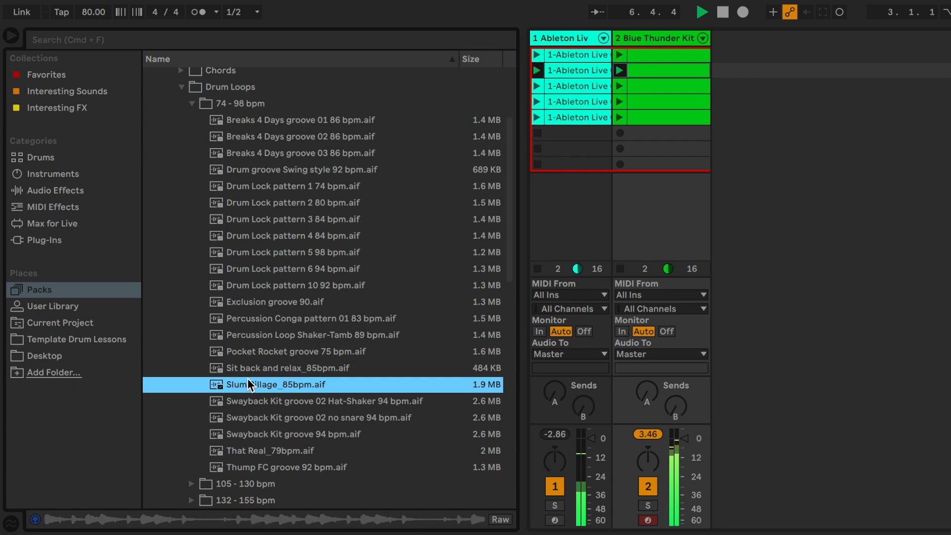
pyautogui.click(257, 405)
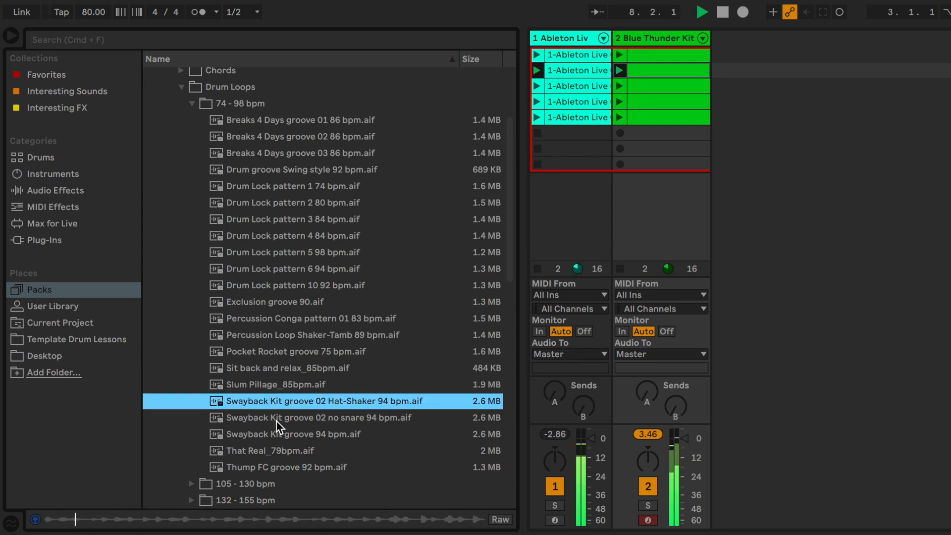
pyautogui.click(275, 419)
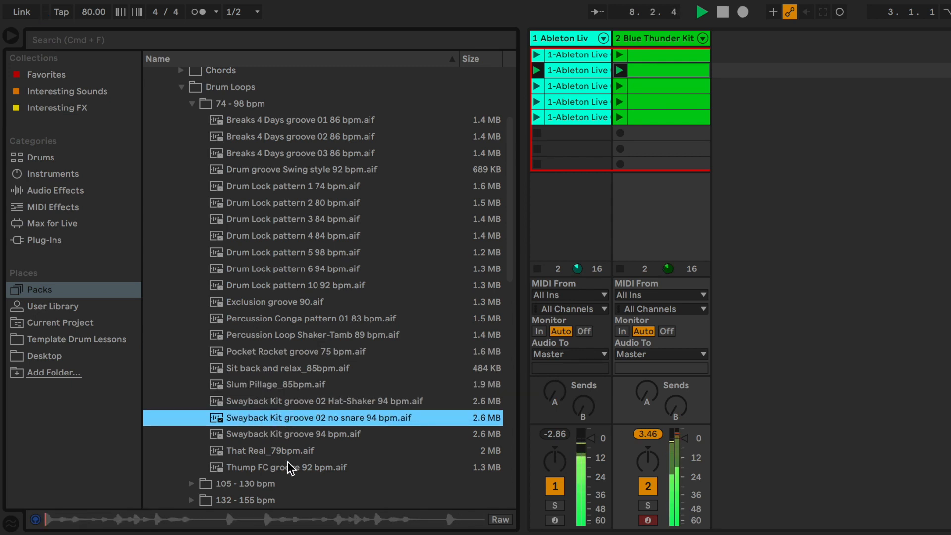
pyautogui.click(301, 436)
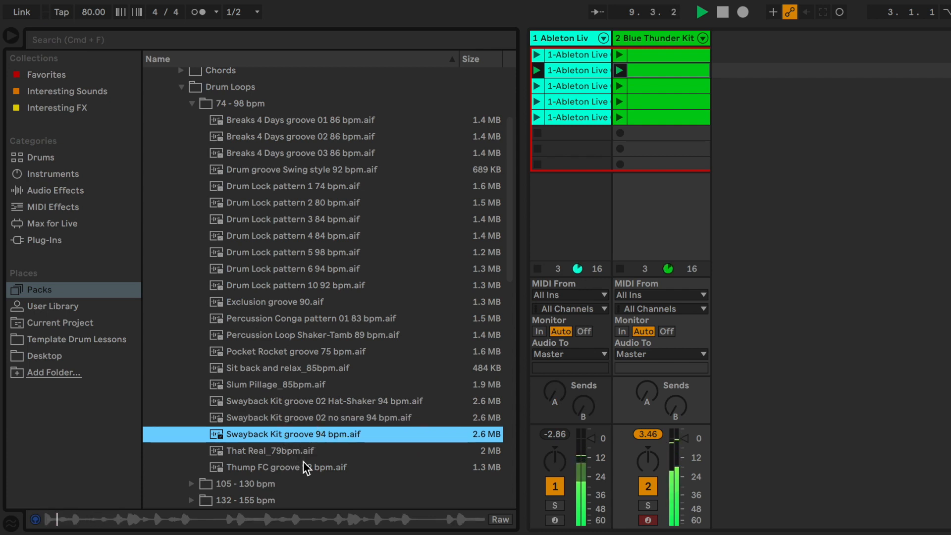
pyautogui.click(304, 456)
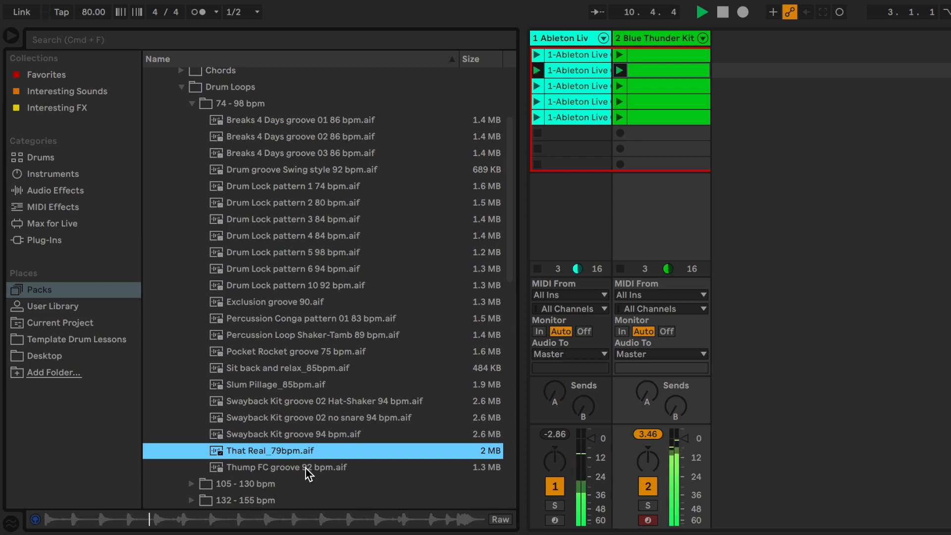
# Preview Thump FC groove 92 bpm, then return to Percussion Conga pattern 01 83 bpm
pyautogui.click(305, 468)
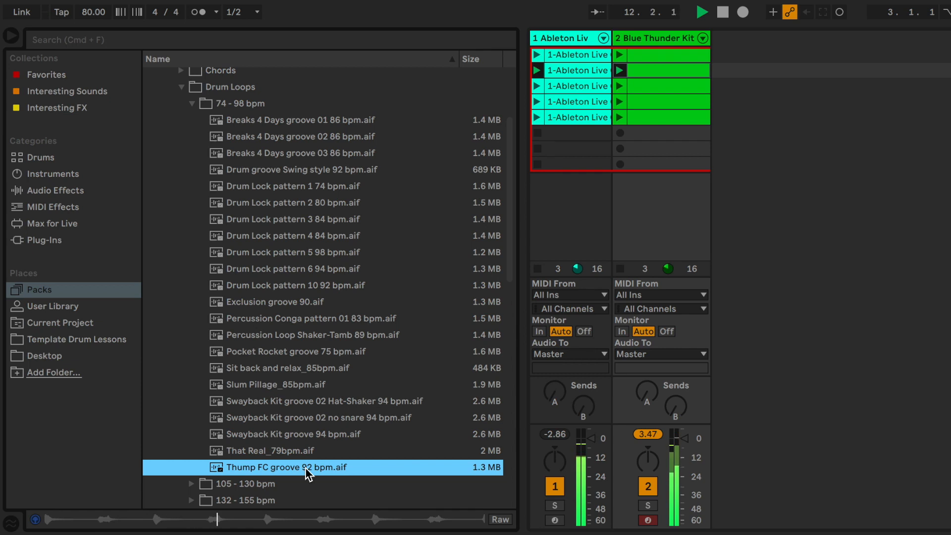
pyautogui.click(240, 452)
pyautogui.click(239, 464)
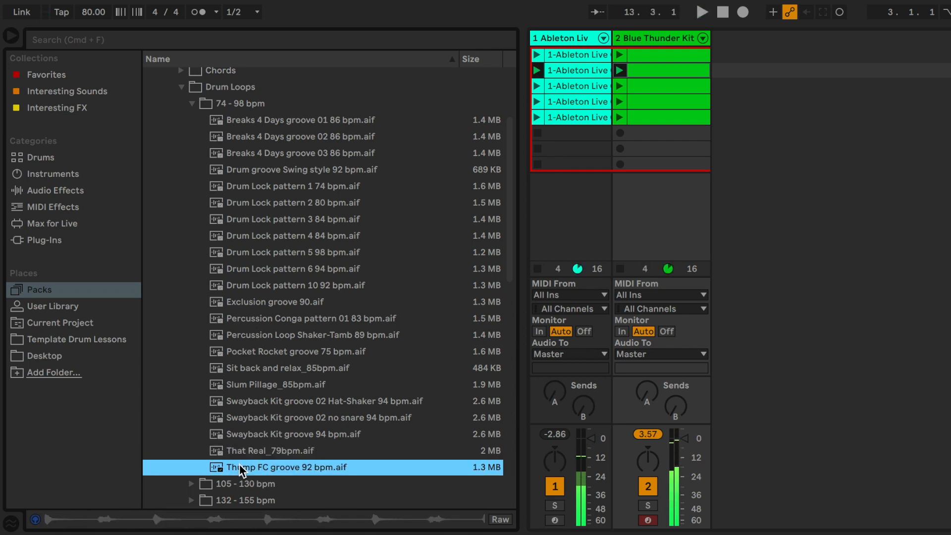
pyautogui.click(216, 319)
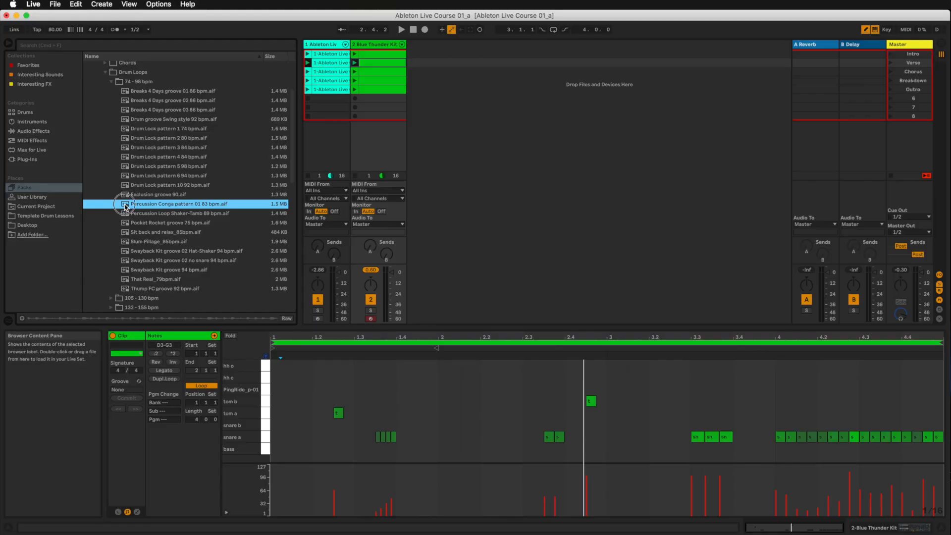
# Add Percussion Conga pattern 01 83 bpm as track 3, play it, and set it to -10.4 dB
pyautogui.moveTo(128, 206); pyautogui.dragTo(468, 54)
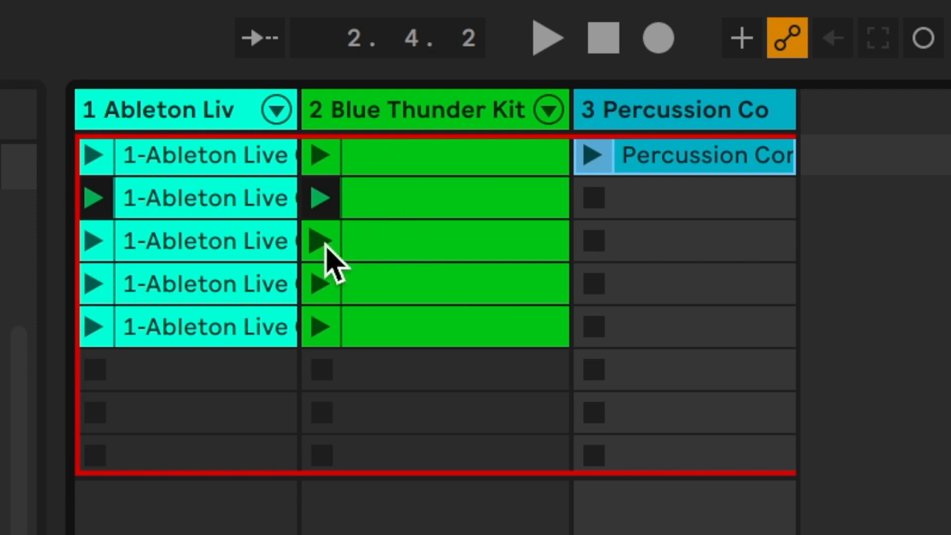
pyautogui.click(593, 155)
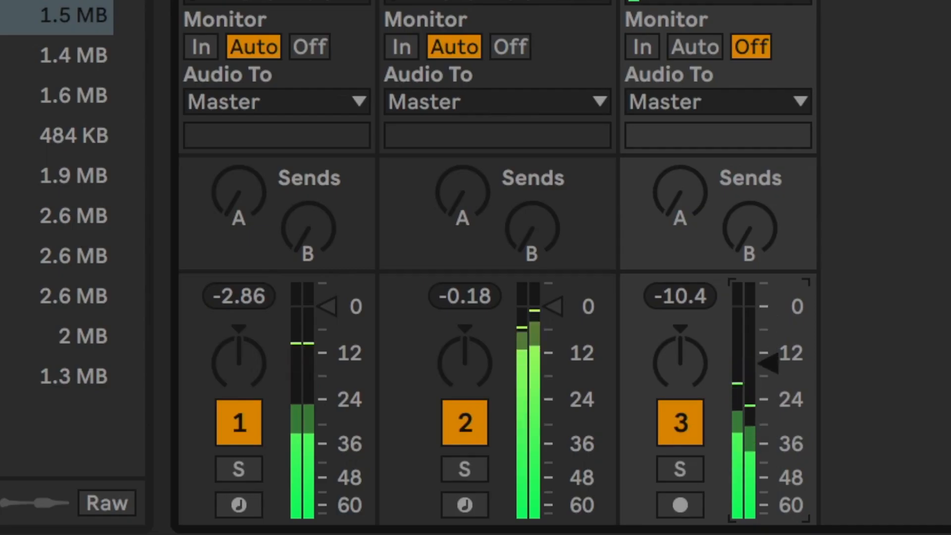
pyautogui.moveTo(769, 364)
pyautogui.mouseDown()
pyautogui.moveTo(768, 388)
pyautogui.moveTo(768, 352)
pyautogui.mouseUp()
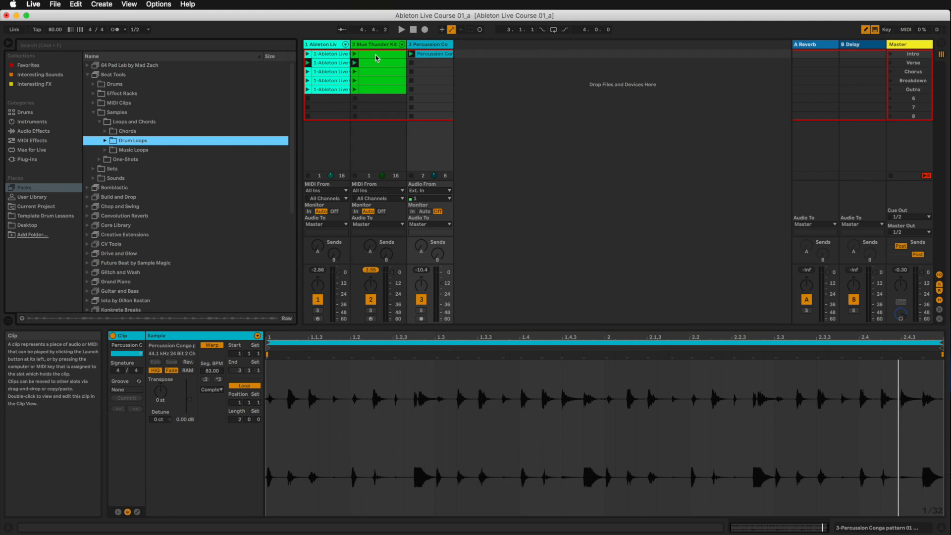
# Select empty Percussion slots, collapse Samples and open Beat Tools MIDI Clips > 59 - 80 bpm
pyautogui.click(423, 64)
pyautogui.click(425, 72)
pyautogui.click(427, 80)
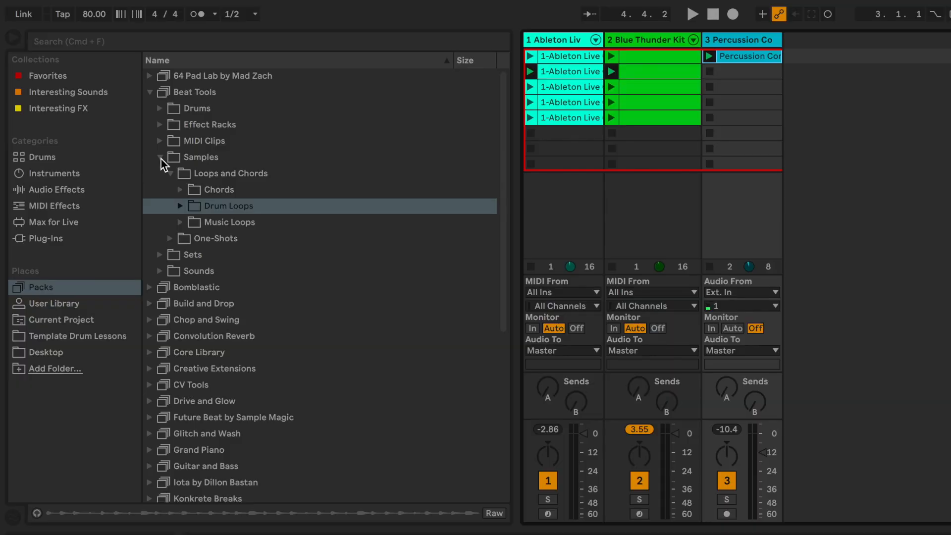
pyautogui.click(160, 158)
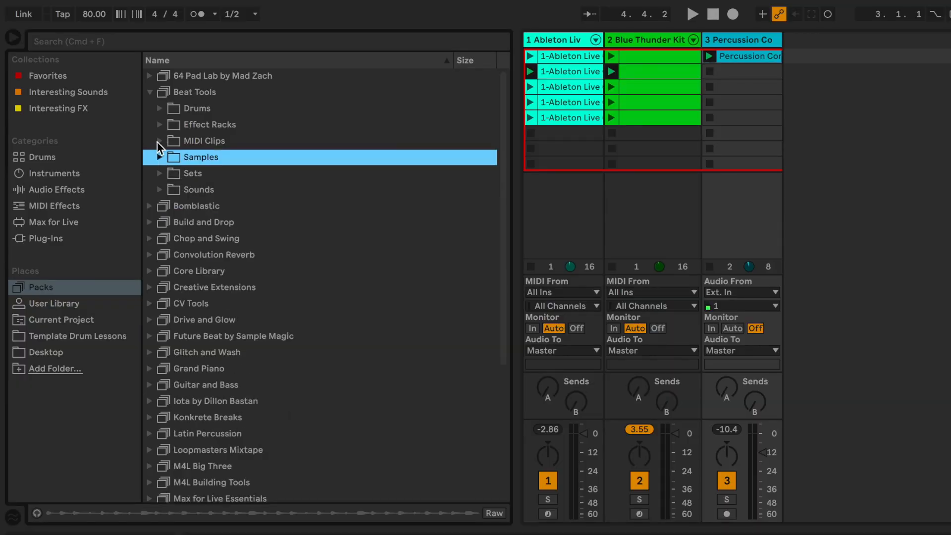
pyautogui.click(159, 141)
pyautogui.click(159, 141)
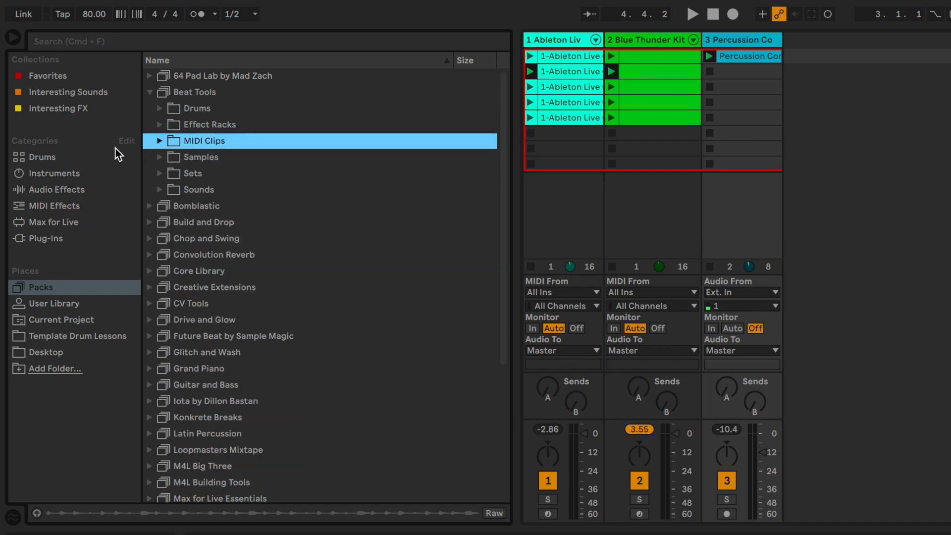
pyautogui.click(160, 142)
pyautogui.click(170, 157)
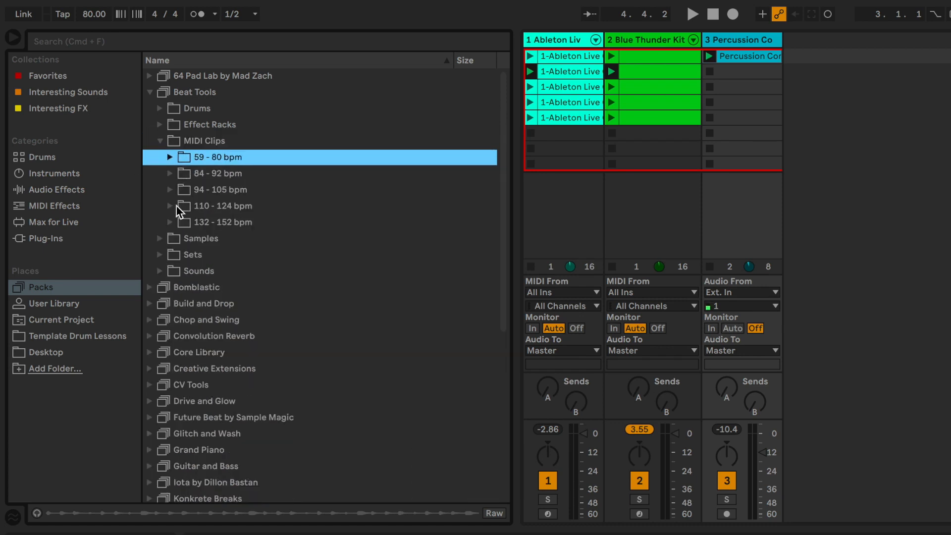
pyautogui.click(170, 158)
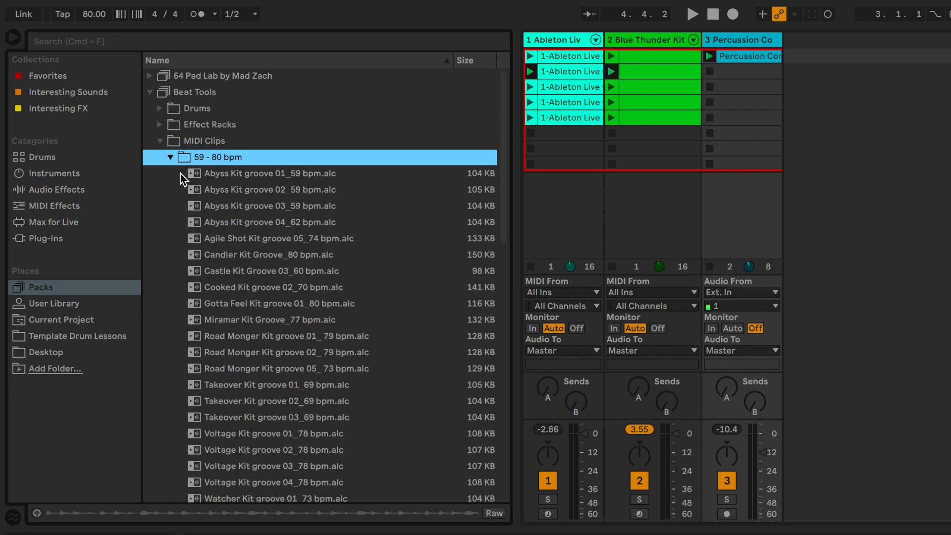
# Preview Abyss Kit grooves 01-04, Agile Shot Kit groove 05, Candler Kit and Castle Kit grooves
pyautogui.click(195, 174)
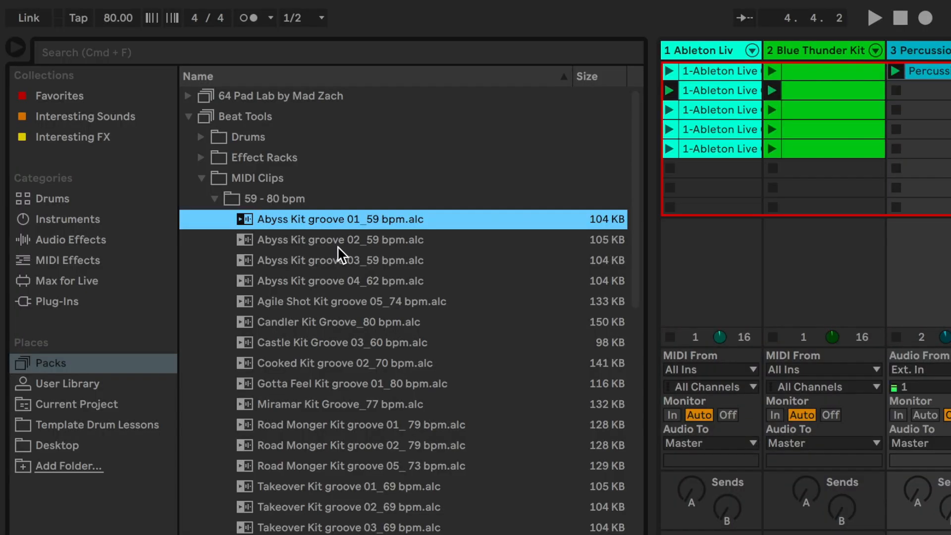
pyautogui.click(337, 245)
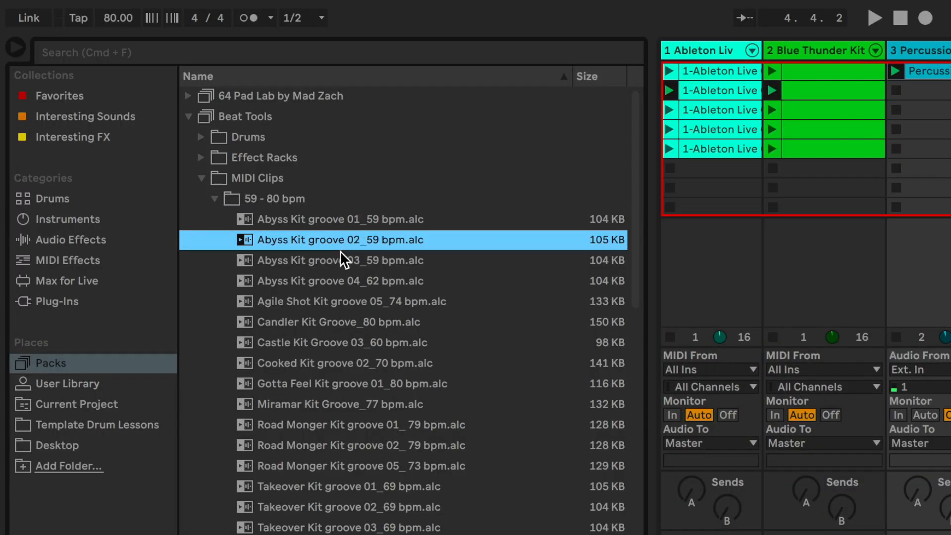
pyautogui.click(347, 255)
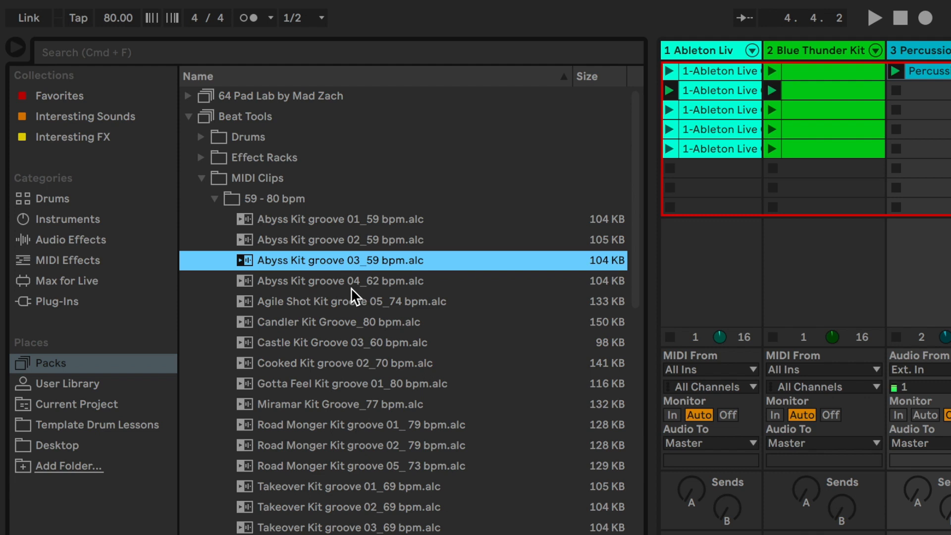
pyautogui.click(352, 285)
pyautogui.click(396, 306)
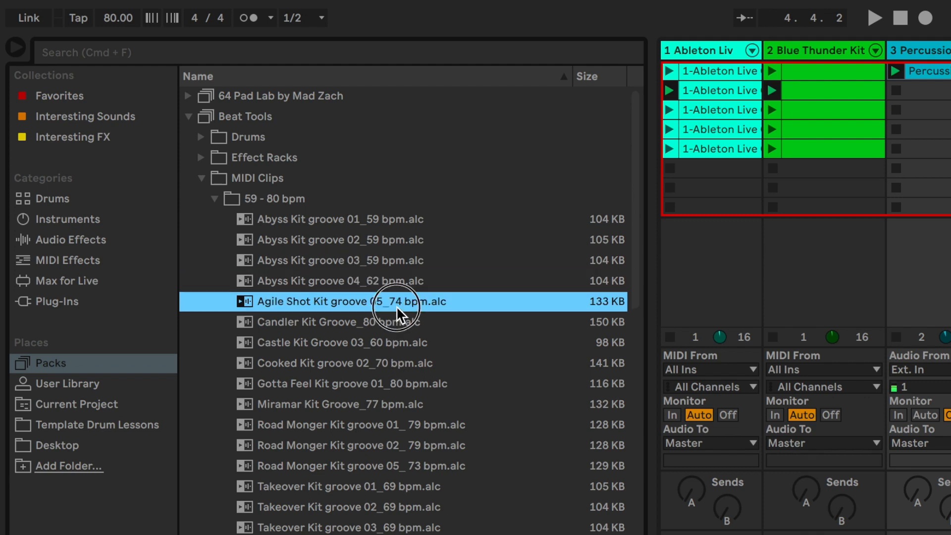
pyautogui.click(393, 327)
pyautogui.click(392, 343)
# Preview Candler, Castle, Cooked, Gotta Feel, Miramar and Road Monger 01-02 kit grooves
pyautogui.click(394, 328)
pyautogui.click(399, 349)
pyautogui.click(400, 367)
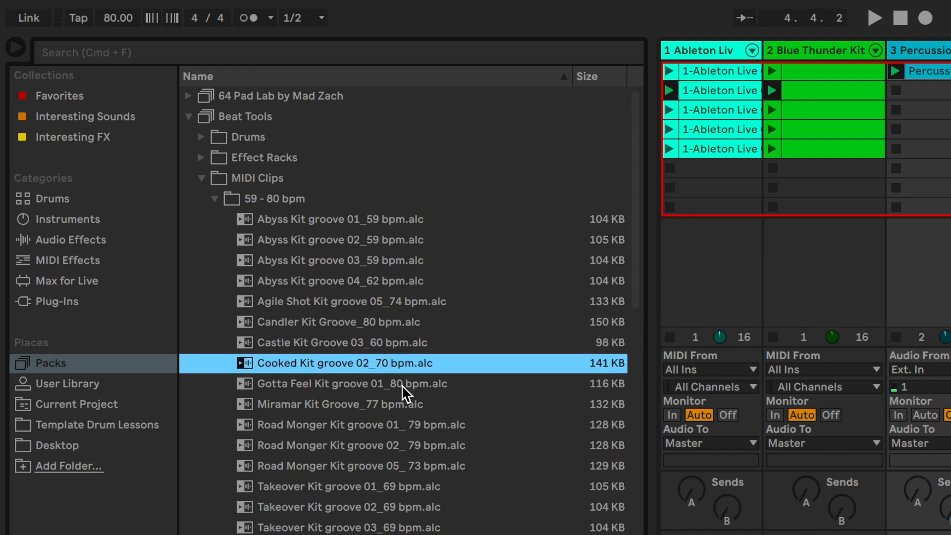
pyautogui.click(403, 385)
pyautogui.click(411, 404)
pyautogui.click(413, 425)
pyautogui.click(415, 445)
# Preview Road Monger groove 05, Takeover Kit grooves 01-03 and Voltage Kit grooves 01-04
pyautogui.scroll(-5, 421, 438)
pyautogui.click(423, 246)
pyautogui.click(422, 263)
pyautogui.click(421, 280)
pyautogui.click(414, 303)
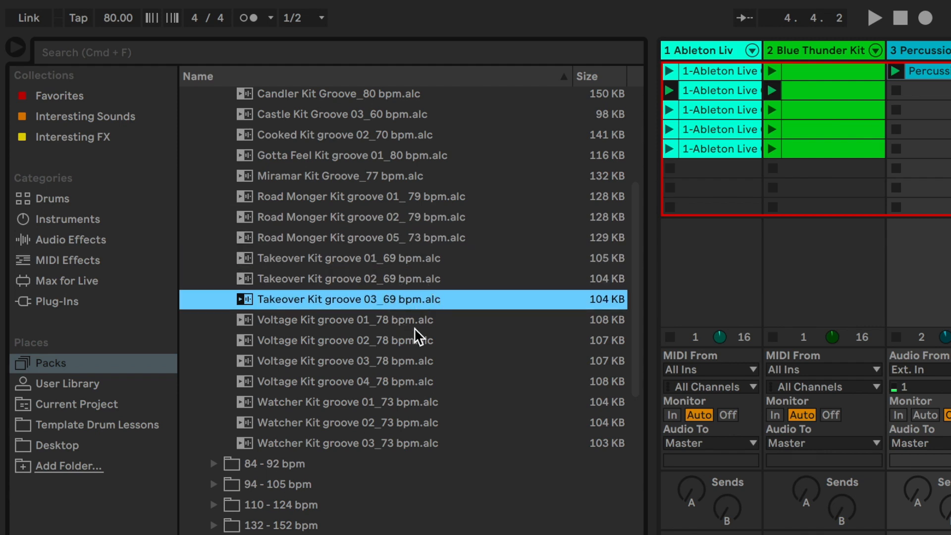
pyautogui.click(414, 327)
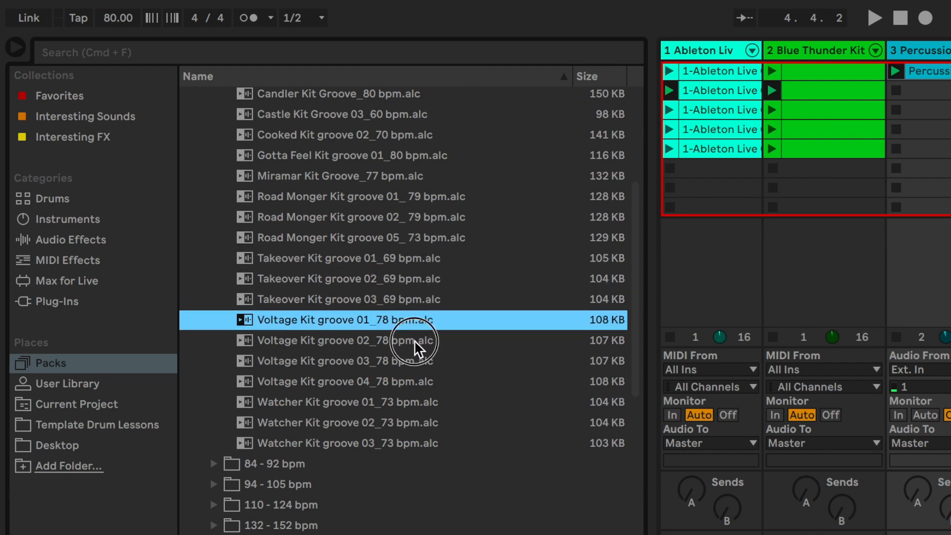
pyautogui.click(414, 339)
pyautogui.click(414, 360)
pyautogui.click(415, 382)
# Preview Watcher Kit grooves 01-03, then reselect the 59 - 80 bpm folder
pyautogui.click(417, 402)
pyautogui.click(417, 422)
pyautogui.click(417, 441)
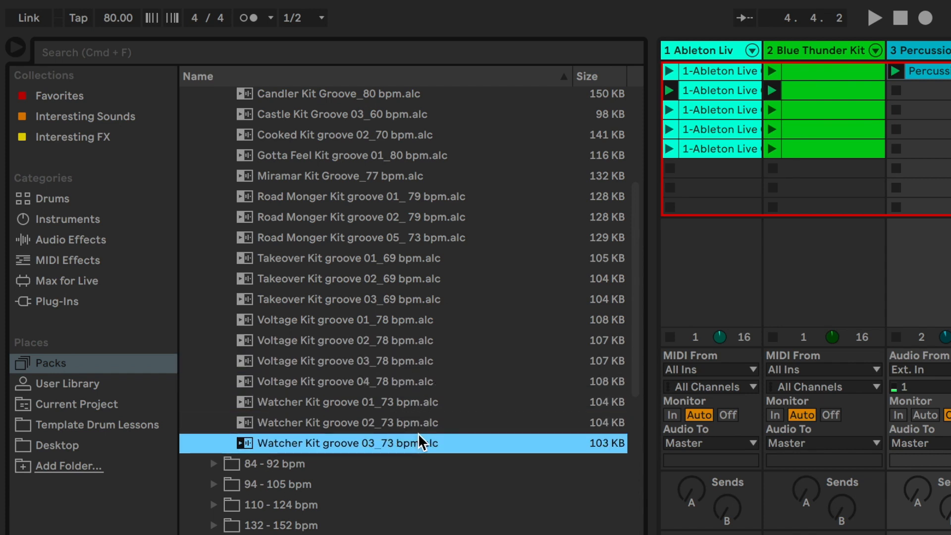
pyautogui.scroll(5, 417, 441)
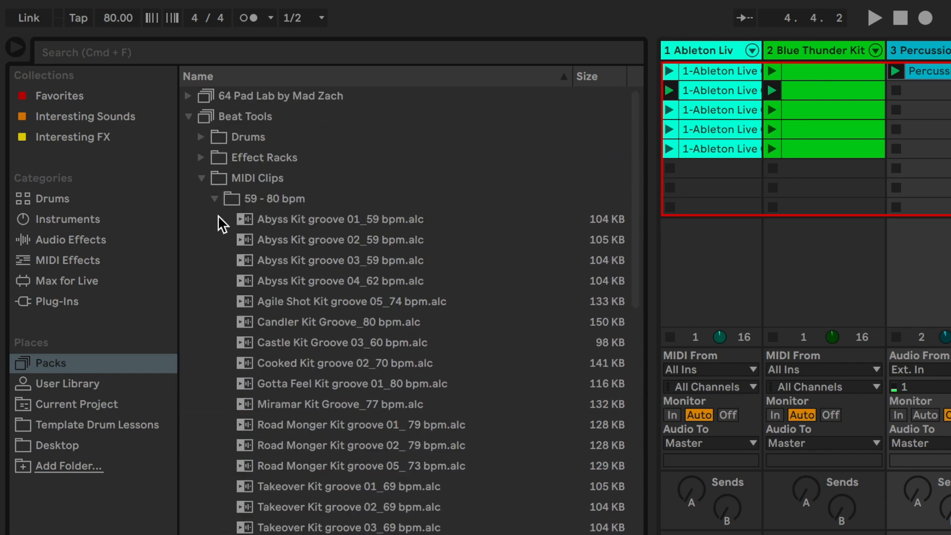
pyautogui.click(214, 199)
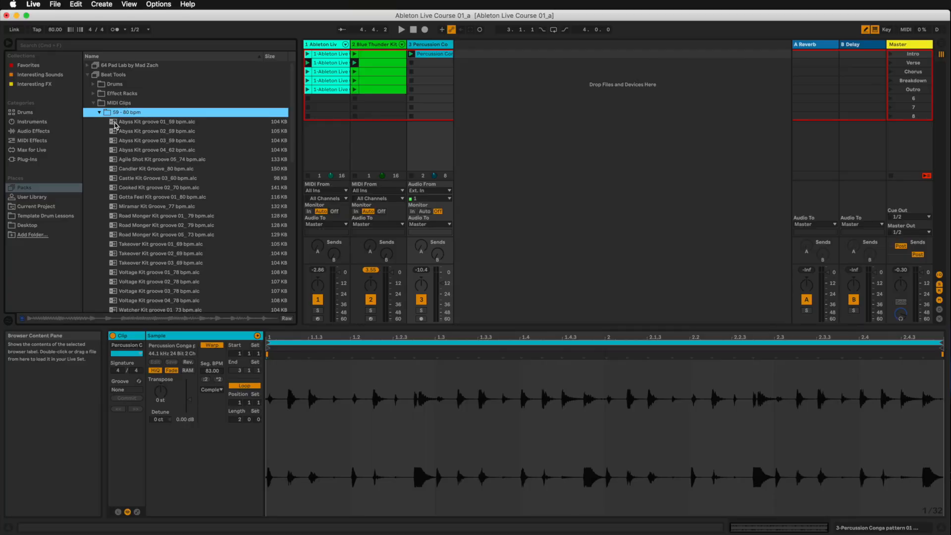
# Select the conga clip, check the WorkFlowy notes, then select Abyss Kit groove 01_59 bpm.alc
pyautogui.click(425, 55)
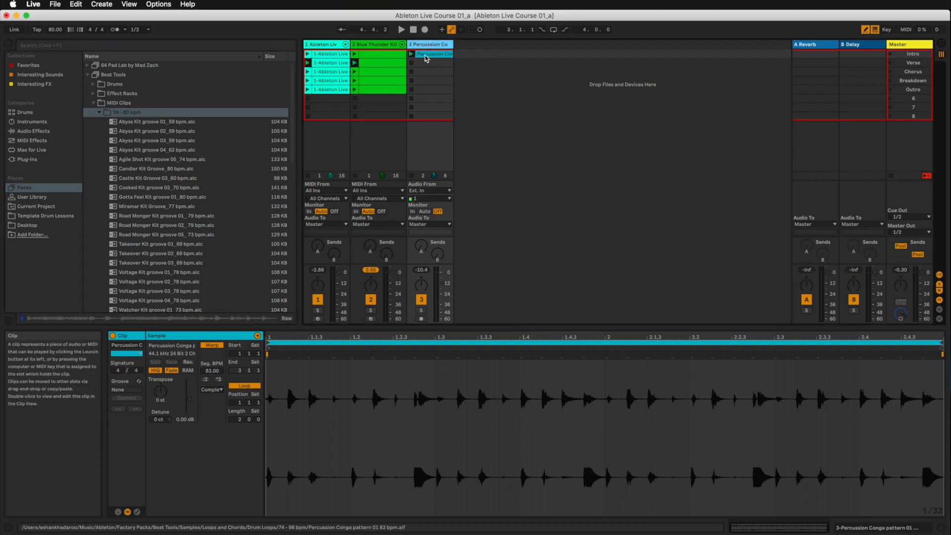
pyautogui.click(426, 57)
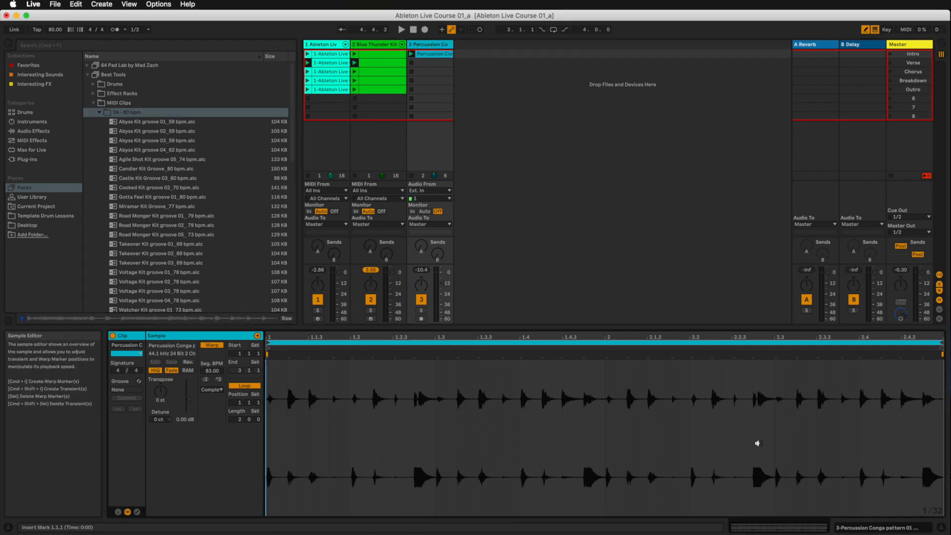
pyautogui.press('super+Tab')
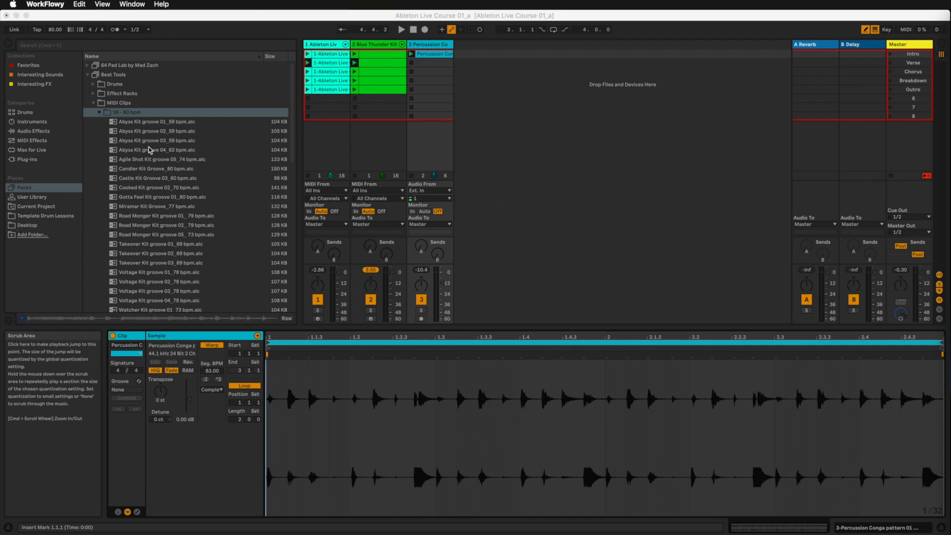
pyautogui.click(121, 126)
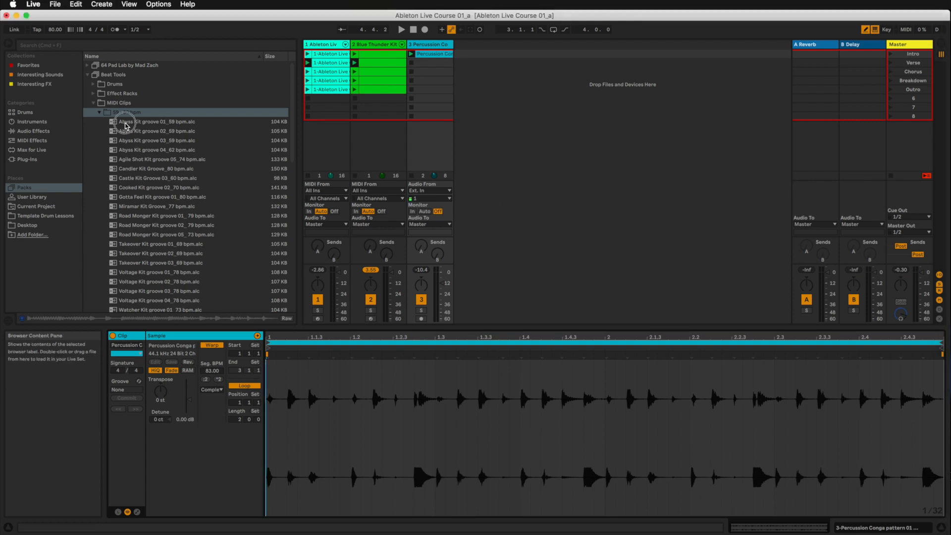
pyautogui.click(118, 123)
# Drop Abyss Kit groove 01_59 bpm onto a new fourth track, enlarge Detail view, show its devices
pyautogui.moveTo(118, 124); pyautogui.dragTo(466, 58)
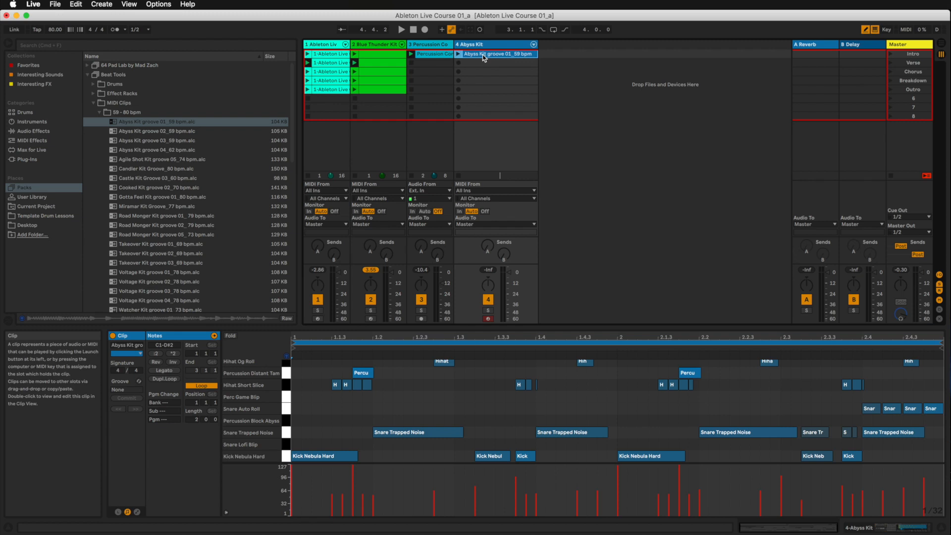
pyautogui.moveTo(436, 329); pyautogui.dragTo(510, 144)
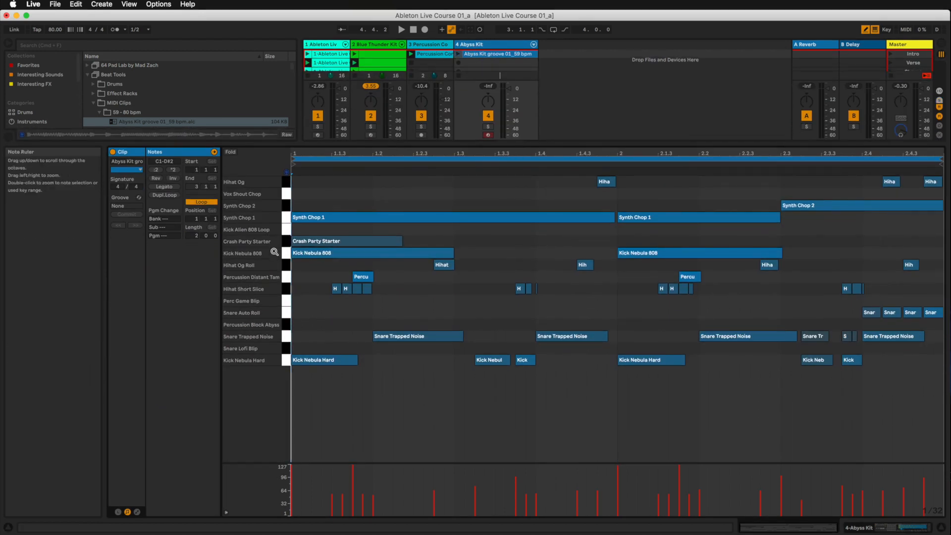
pyautogui.hotkey('shift', 'Tab')
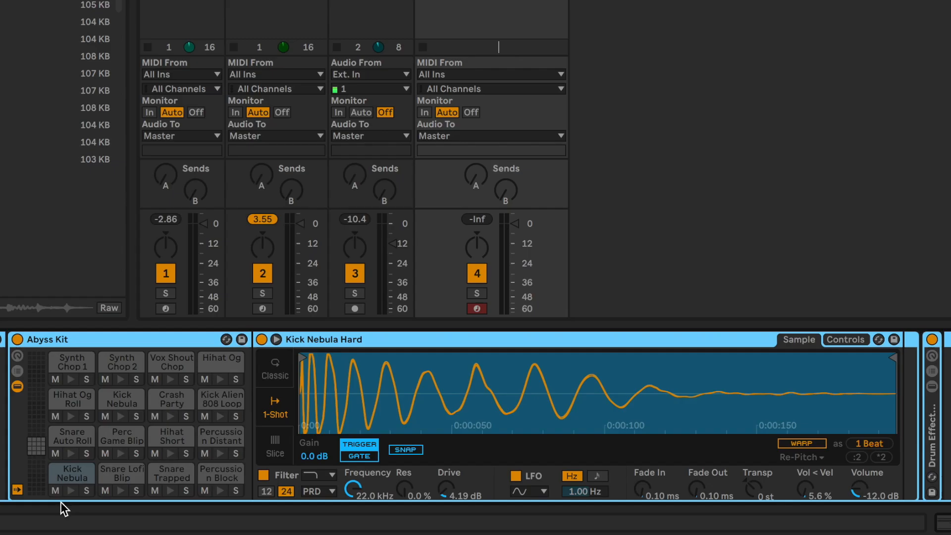
# Trigger the Kick Nebula and Snare Lofi Blip pads in the Drum Rack
pyautogui.click(69, 492)
pyautogui.click(121, 491)
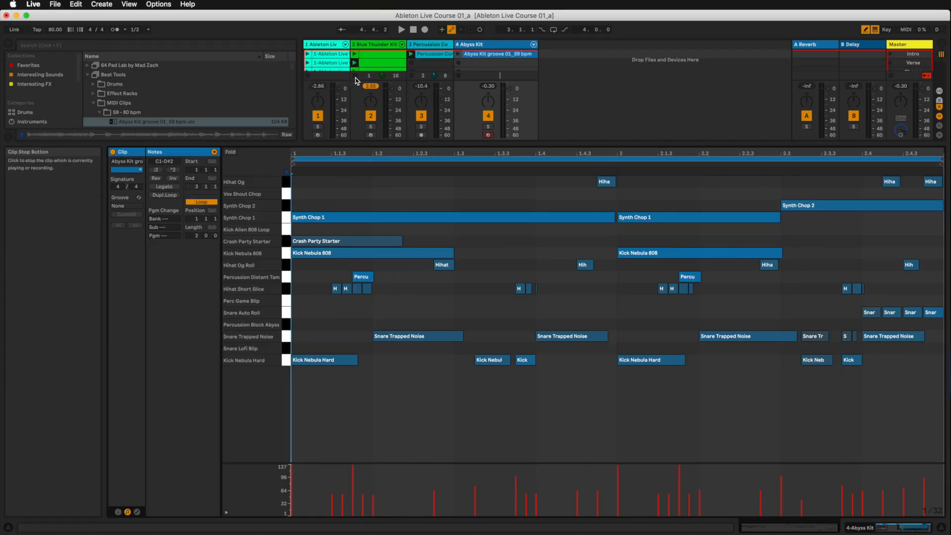
# Play the Abyss Kit groove and select the Snare Trapped Noise, then Kick Nebula Hard notes
pyautogui.press('space')
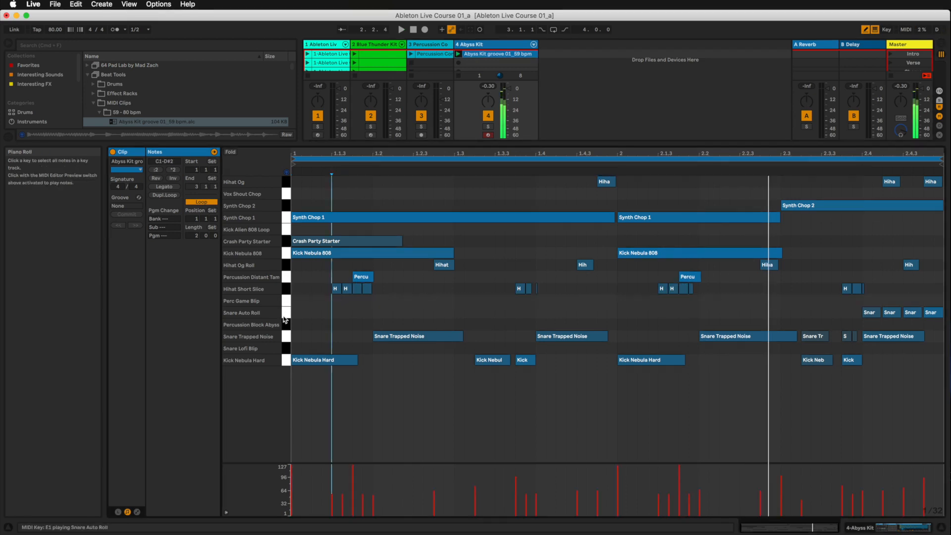
pyautogui.click(286, 336)
pyautogui.click(286, 360)
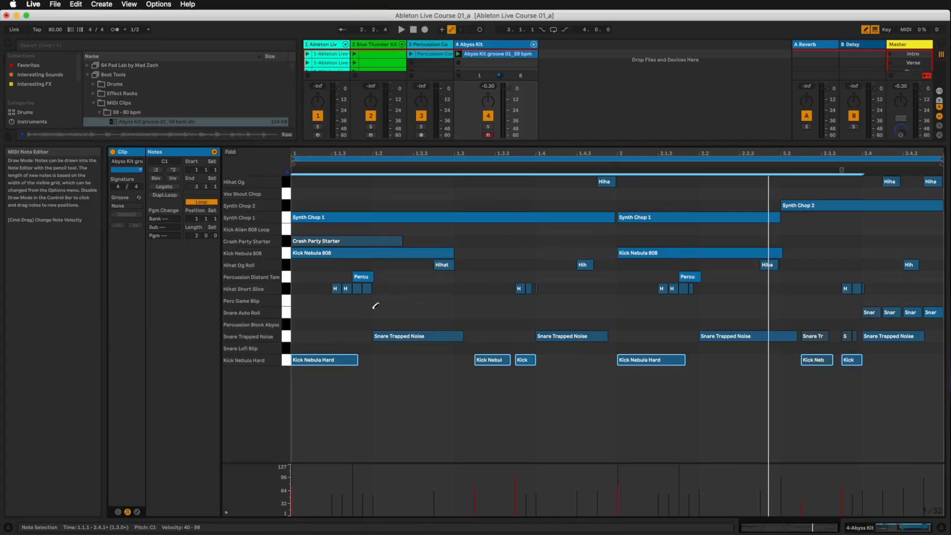
# Play the groove, select all Hihat Short Slice notes, then replay the clip's start
pyautogui.press('space')
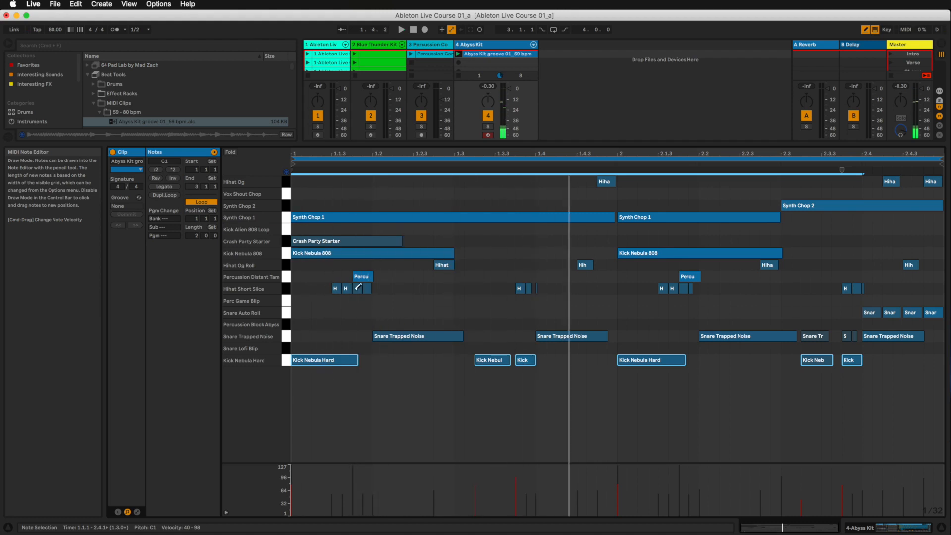
pyautogui.click(288, 293)
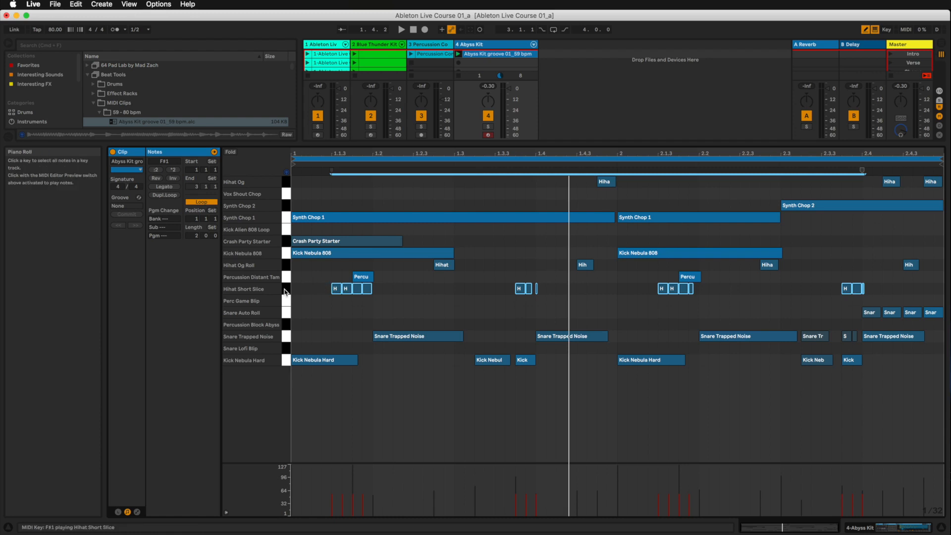
pyautogui.press('space')
pyautogui.press('space')
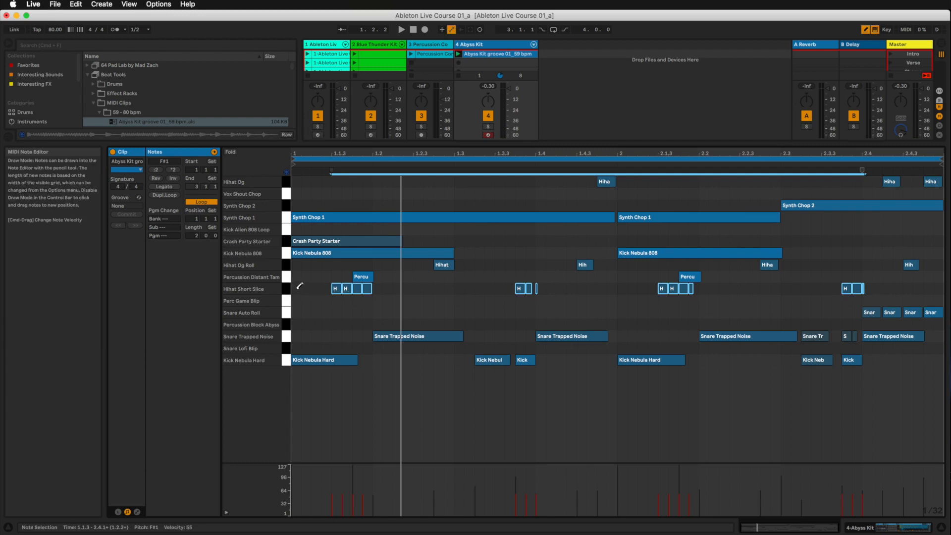
# Pencil three Hihat Short Slice notes at the bar start and a hi-hat run later, playing back each time
pyautogui.click(298, 288)
pyautogui.click(315, 288)
pyautogui.click(327, 288)
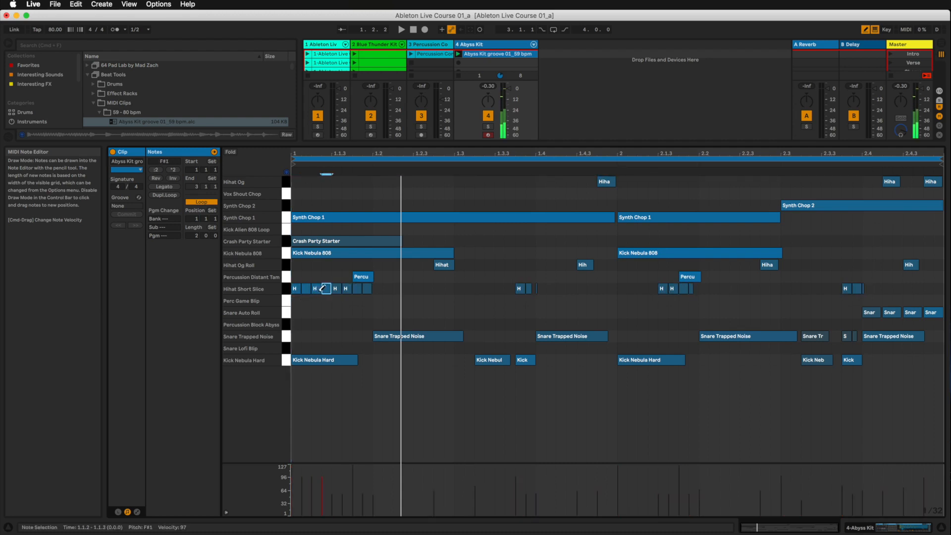
pyautogui.press('space')
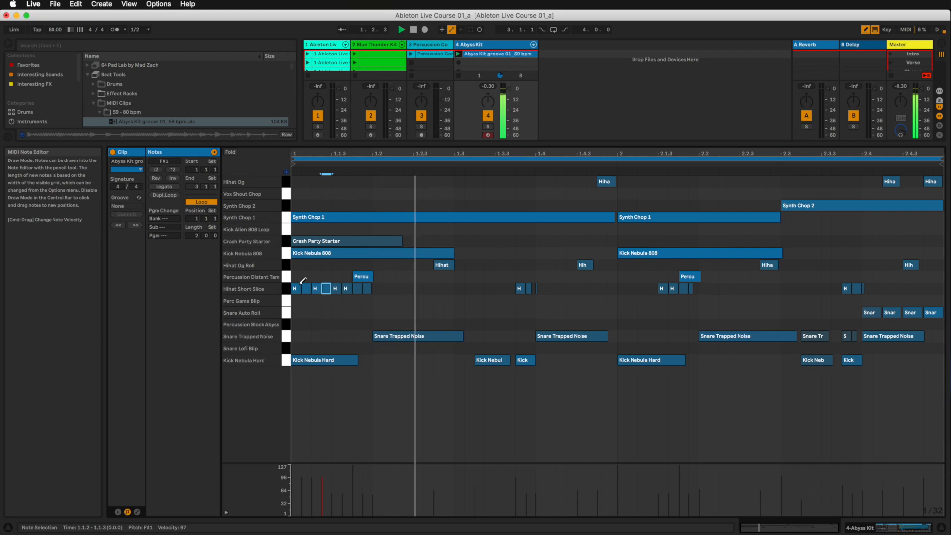
pyautogui.moveTo(380, 287); pyautogui.dragTo(937, 289)
pyautogui.press('space')
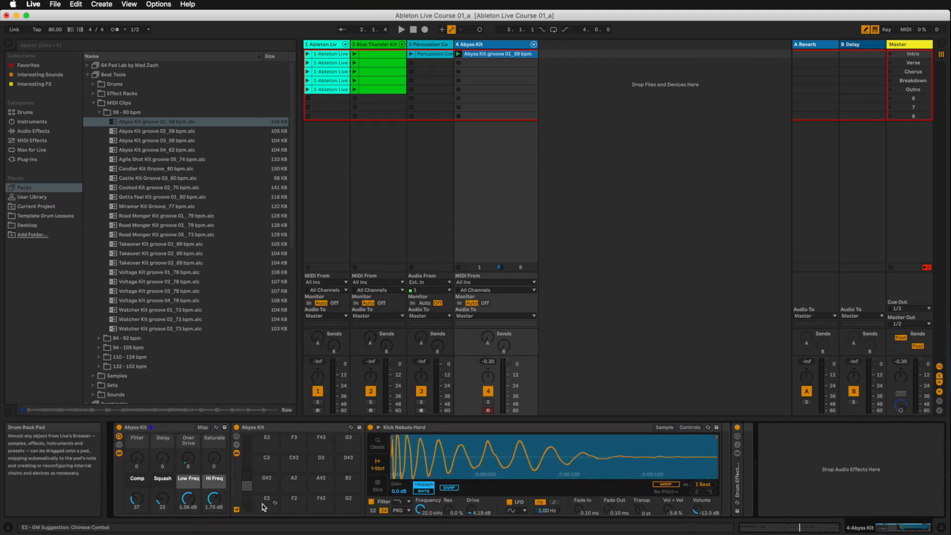
# Preview the Kick Nebula and Snare Lofi Blip pads near C1 and show the Snare Lofi Blip sample
pyautogui.scroll(-4, 264, 507)
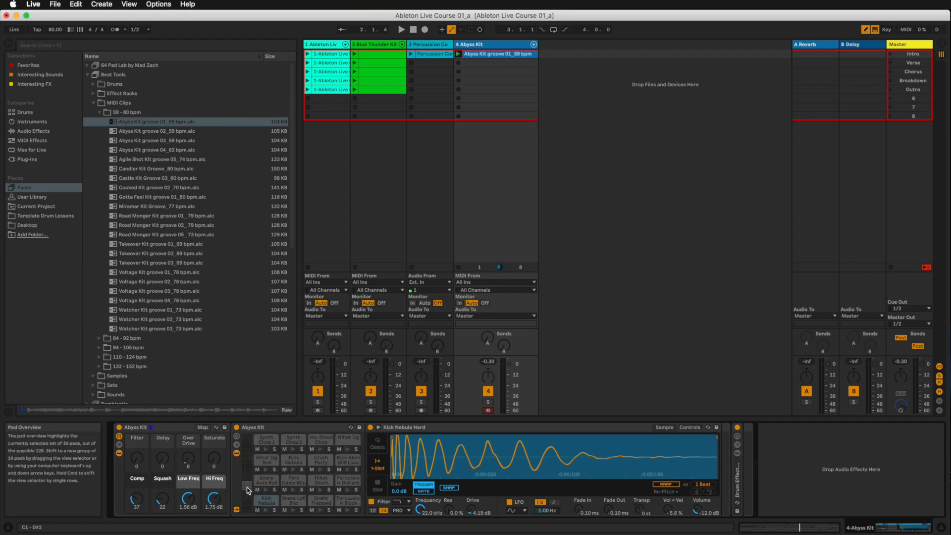
pyautogui.click(267, 509)
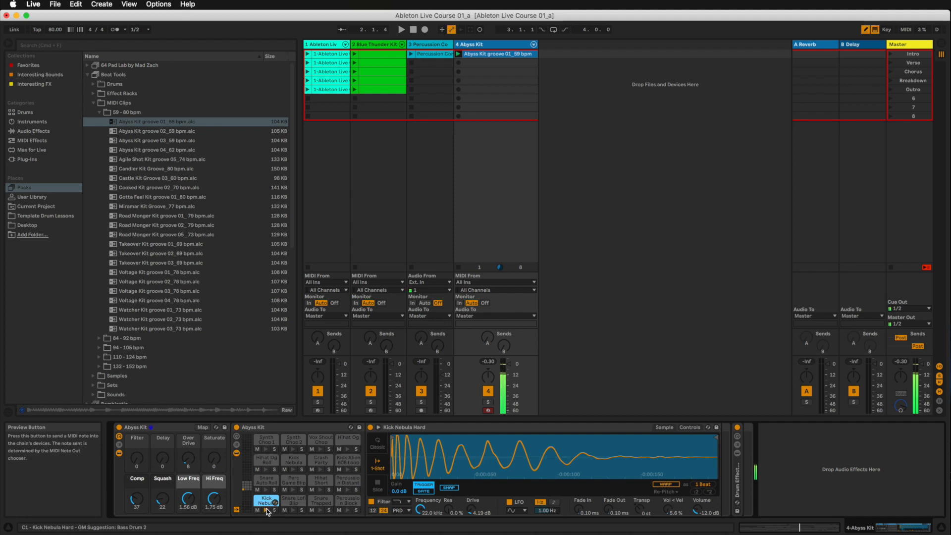
pyautogui.click(293, 511)
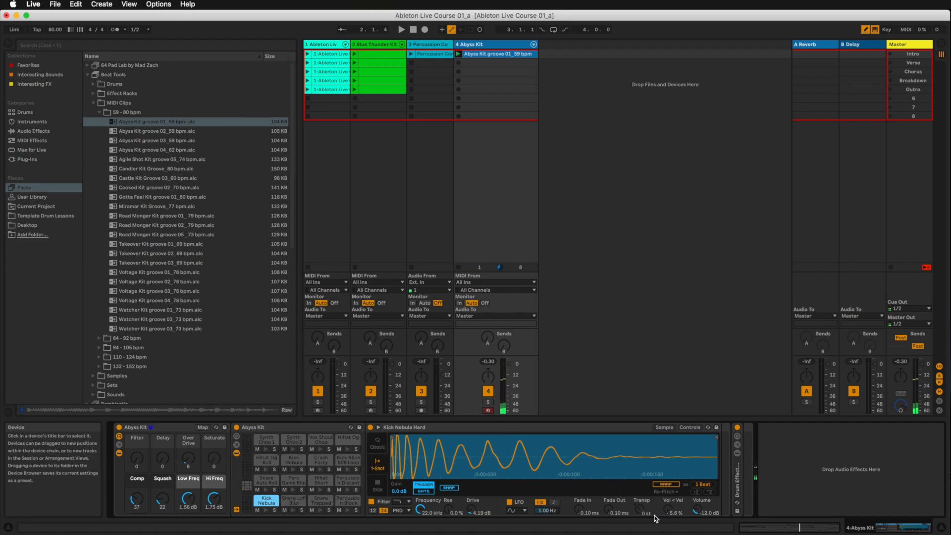
pyautogui.click(292, 510)
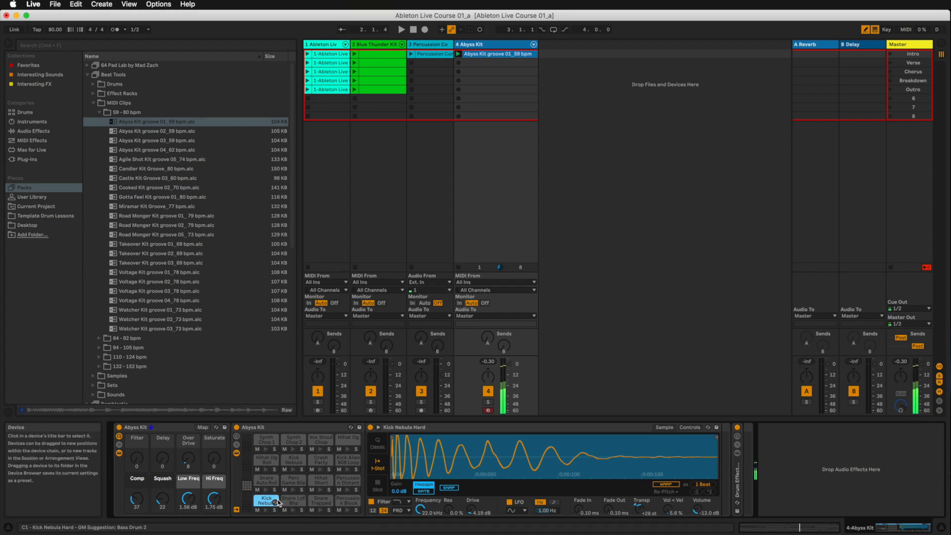
pyautogui.click(287, 505)
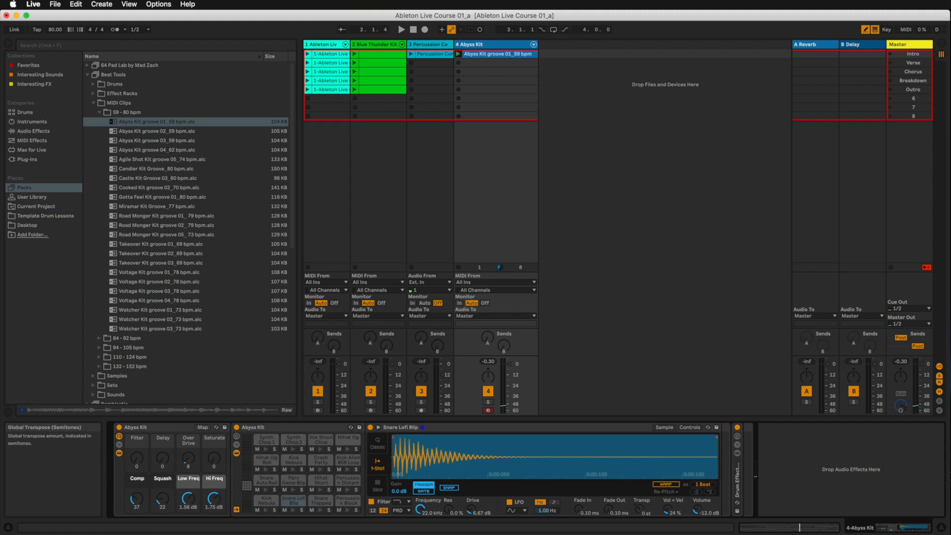
pyautogui.click(290, 503)
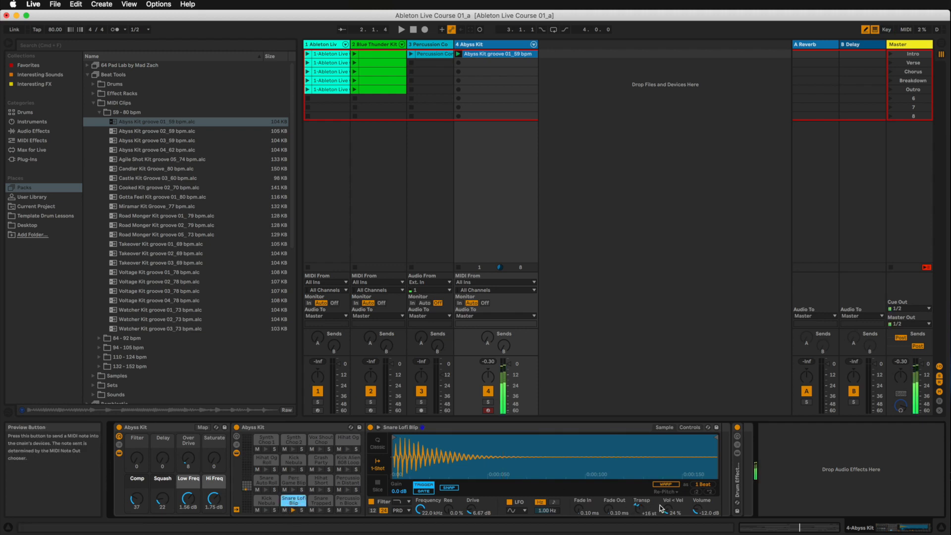